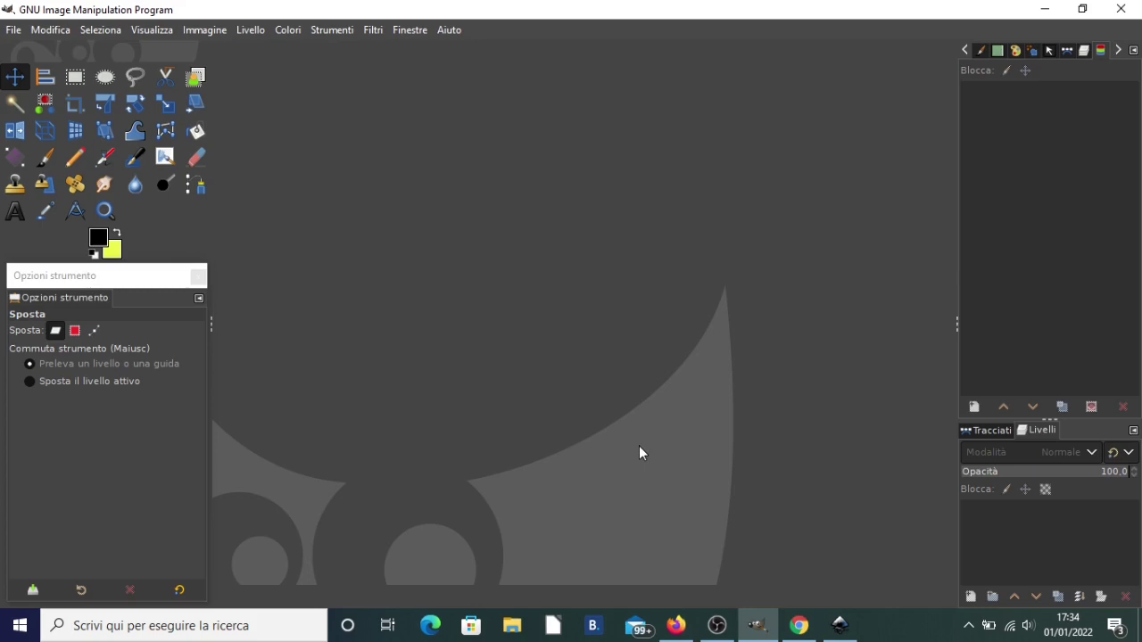
- Open the recent photo flower-g316f1b12b_1280.jpg from GIMP's recent files list
click(14, 29)
mouse_move(51, 148)
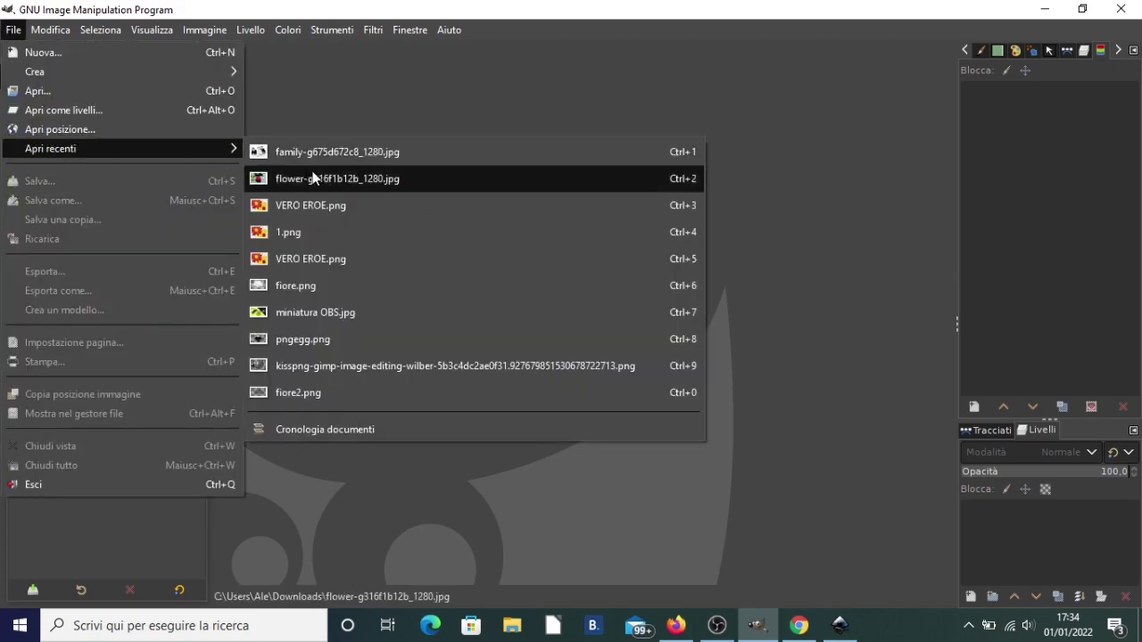
click(303, 178)
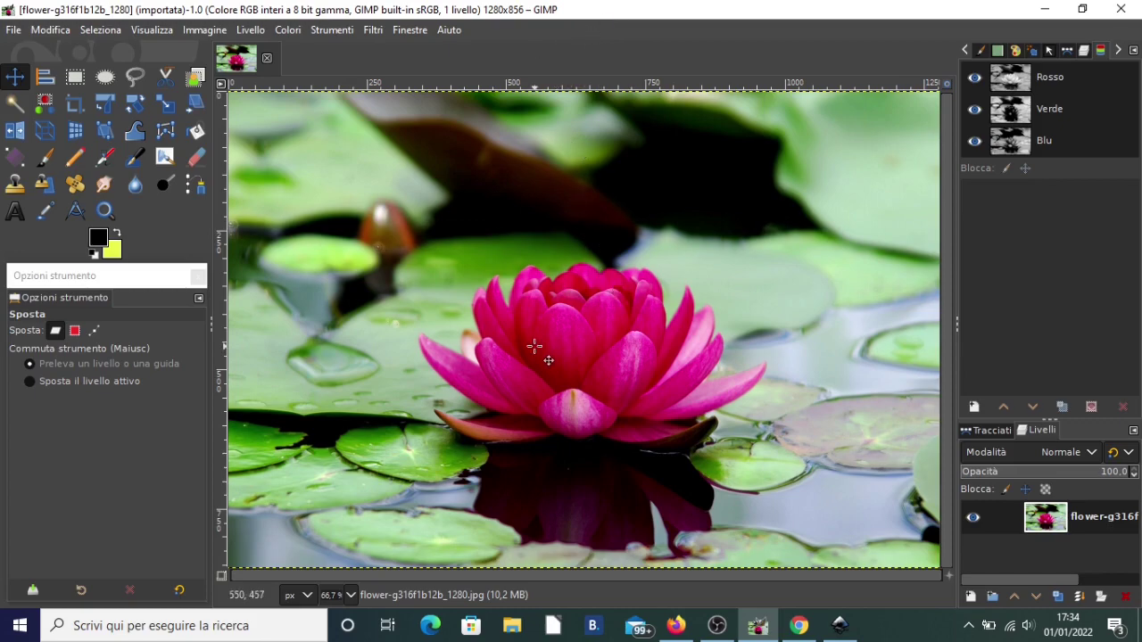
- Zoom in and out on the lotus petals, then close the flower image
scroll(479, 344, up, 4)
scroll(480, 343, up, 2)
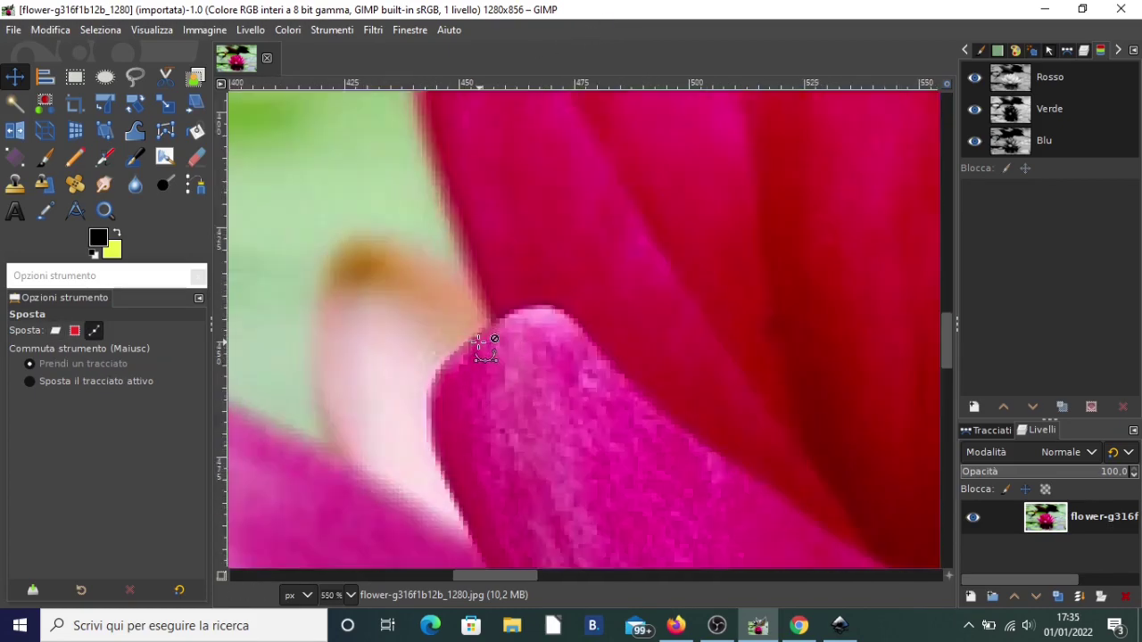
scroll(480, 343, up, 3)
scroll(479, 344, up, 2)
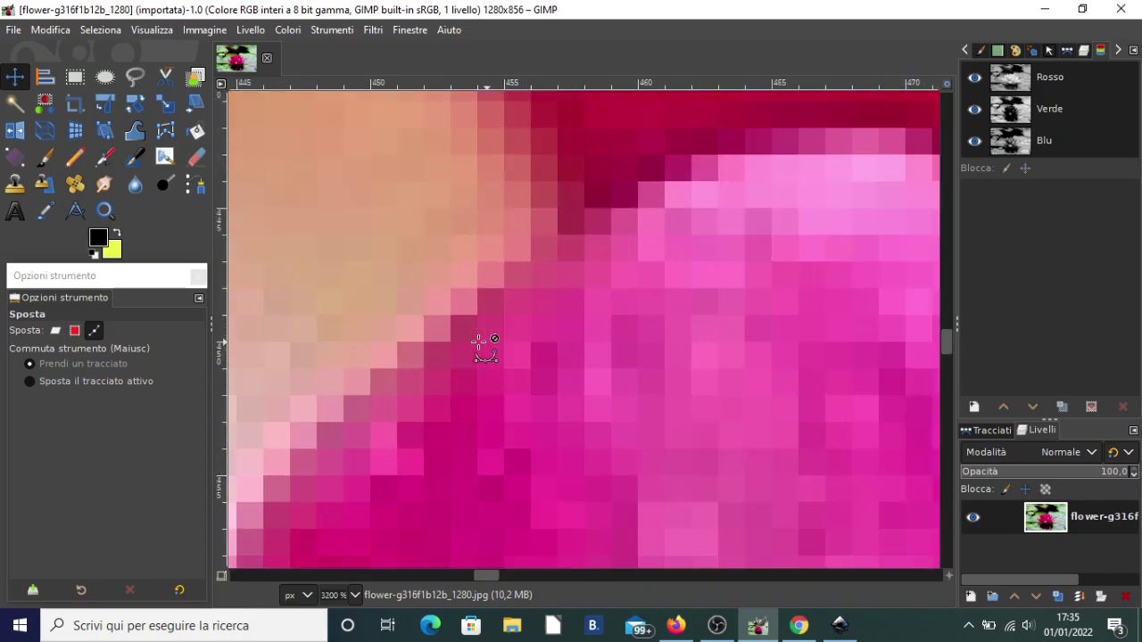
scroll(486, 348, down, 4)
scroll(509, 352, down, 4)
scroll(523, 357, up, 2)
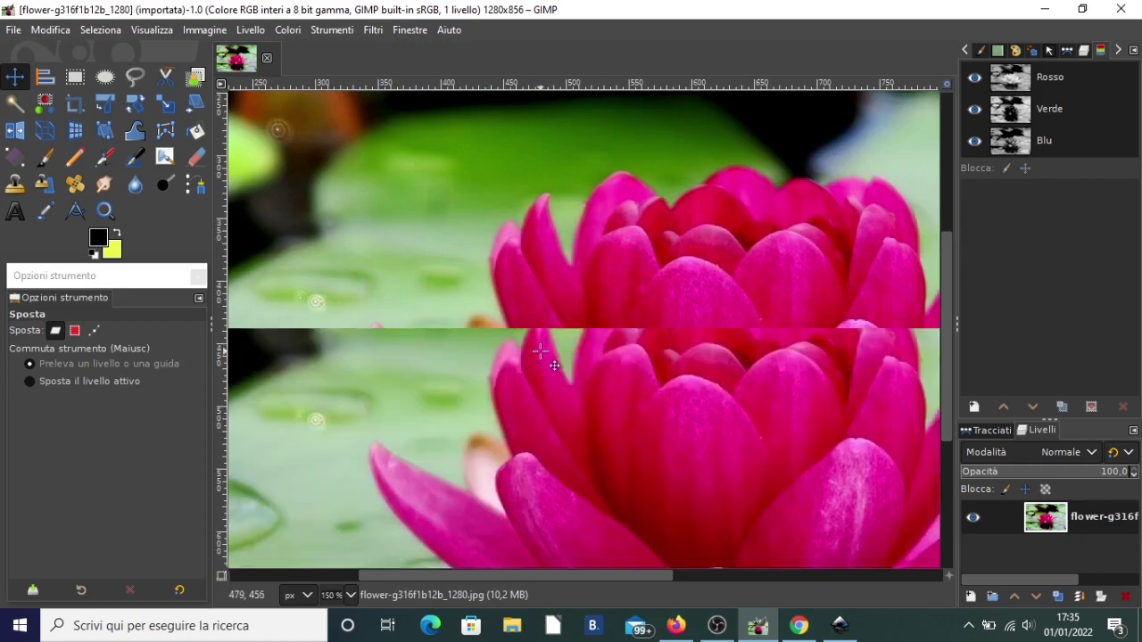
scroll(539, 352, up, 1)
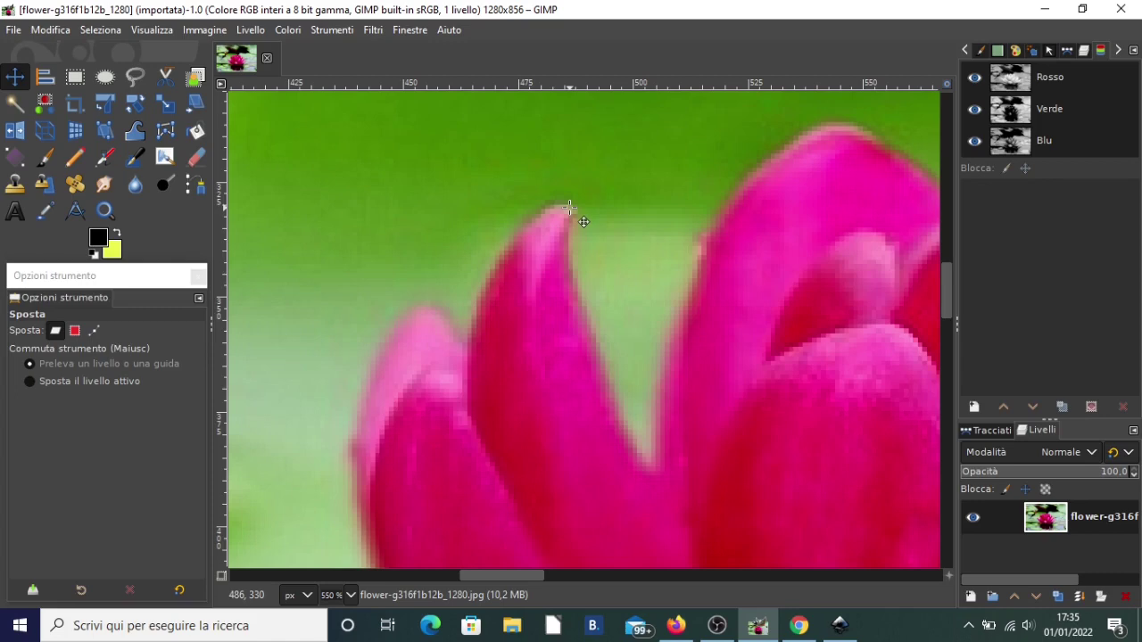
scroll(642, 268, down, 3)
scroll(691, 311, down, 2)
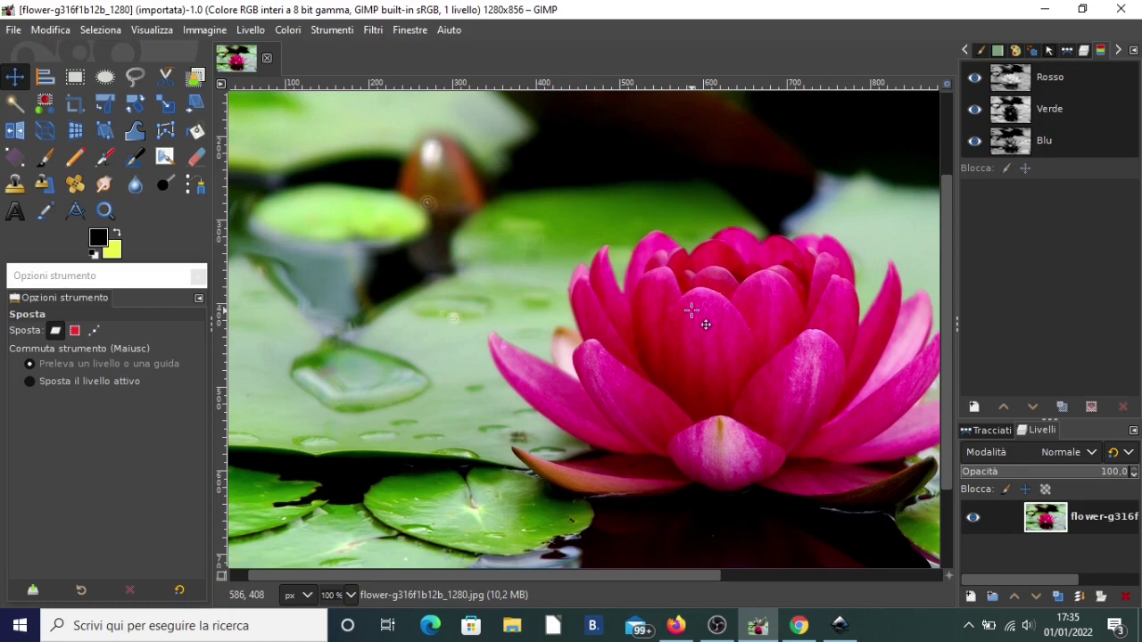
scroll(665, 310, up, 3)
scroll(565, 319, up, 2)
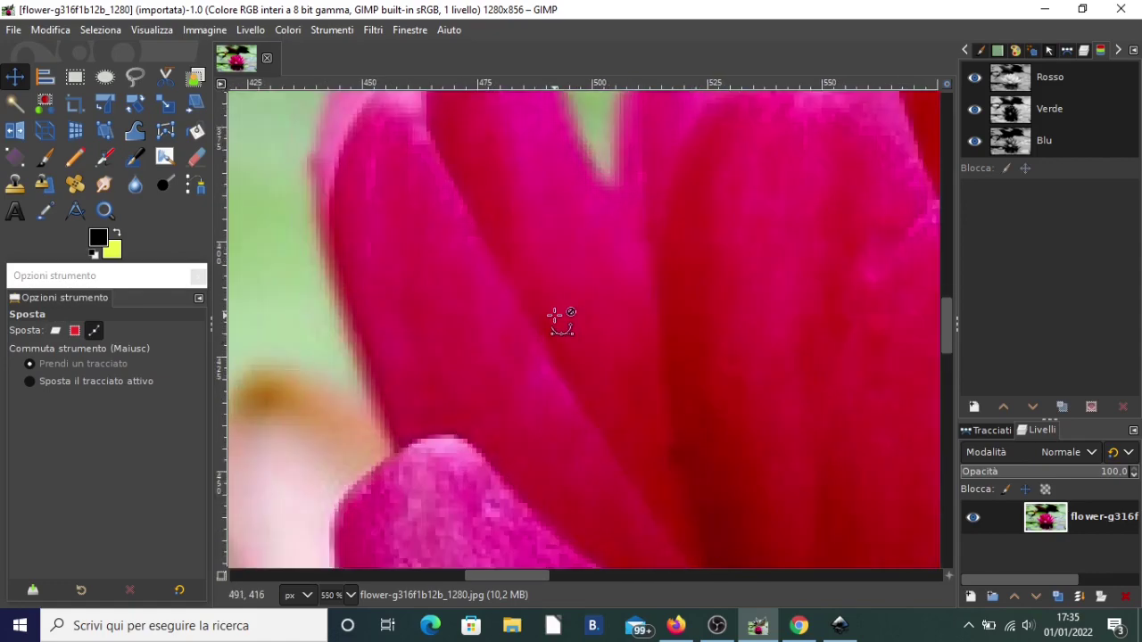
scroll(433, 306, up, 3)
scroll(479, 306, up, 2)
scroll(479, 308, up, 2)
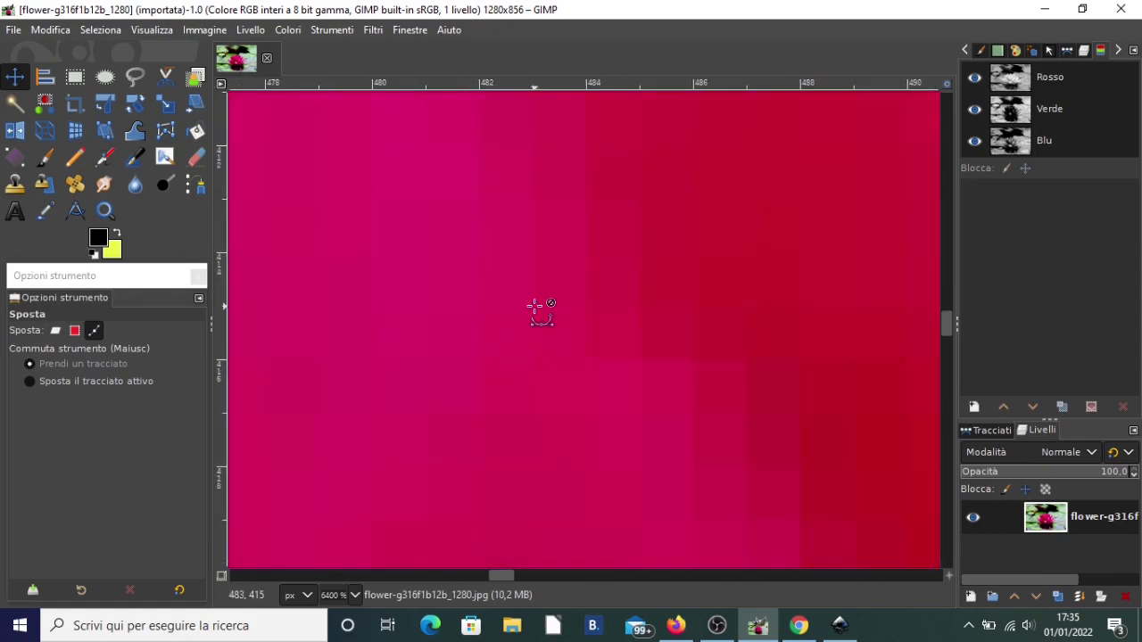
scroll(535, 306, down, 6)
scroll(535, 306, down, 6)
scroll(535, 306, down, 3)
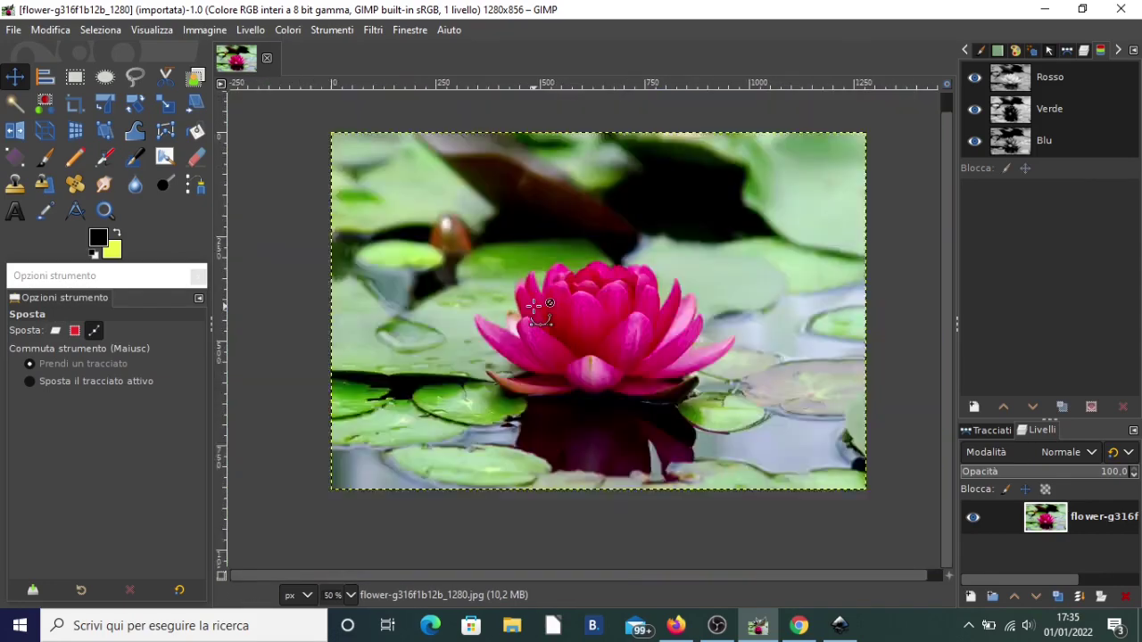
scroll(535, 306, down, 2)
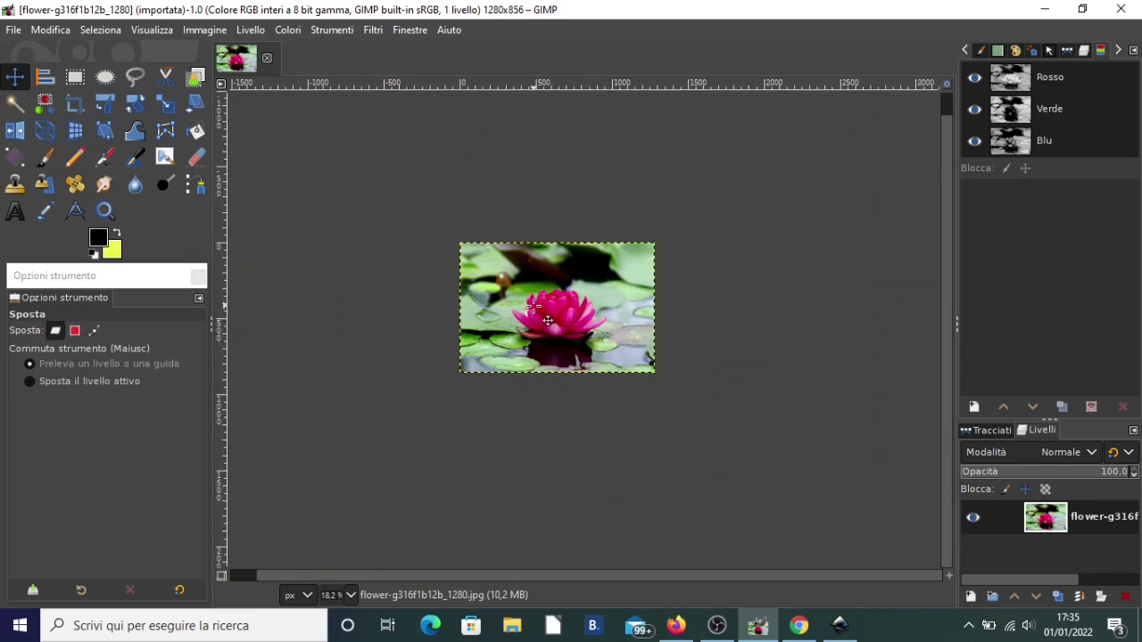
scroll(580, 354, up, 3)
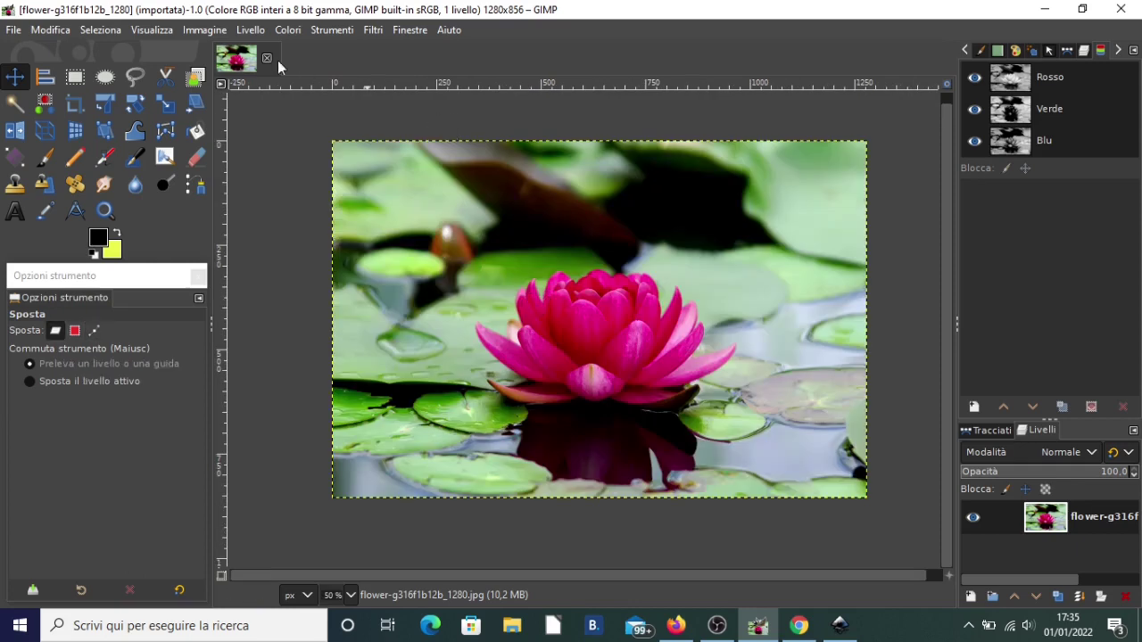
click(265, 58)
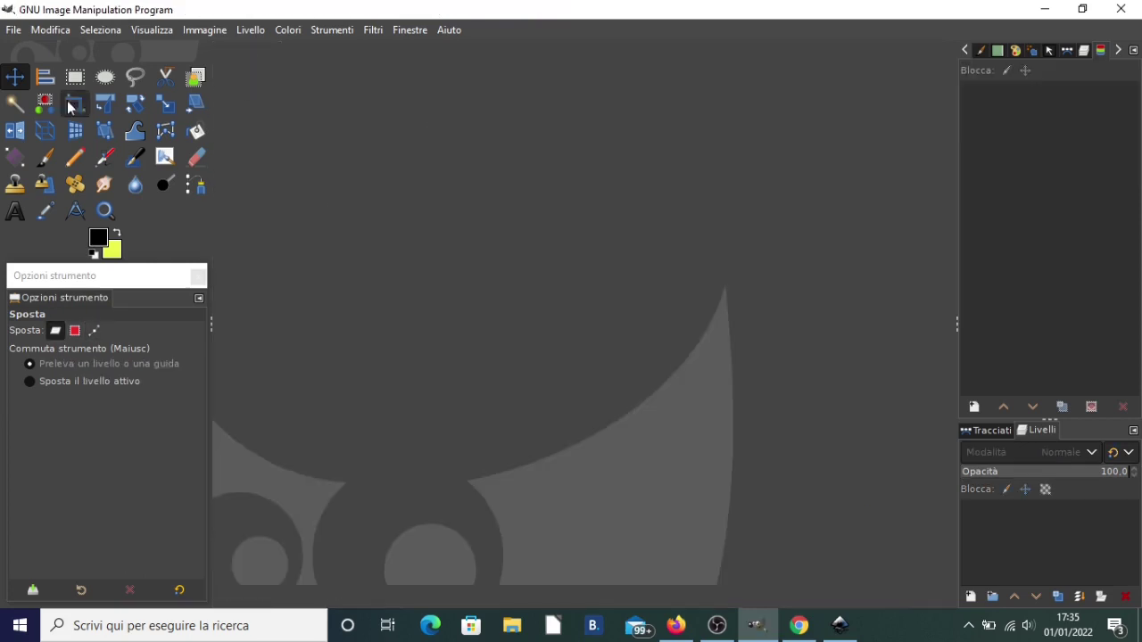
- Create a new 1920×1080 image
click(13, 29)
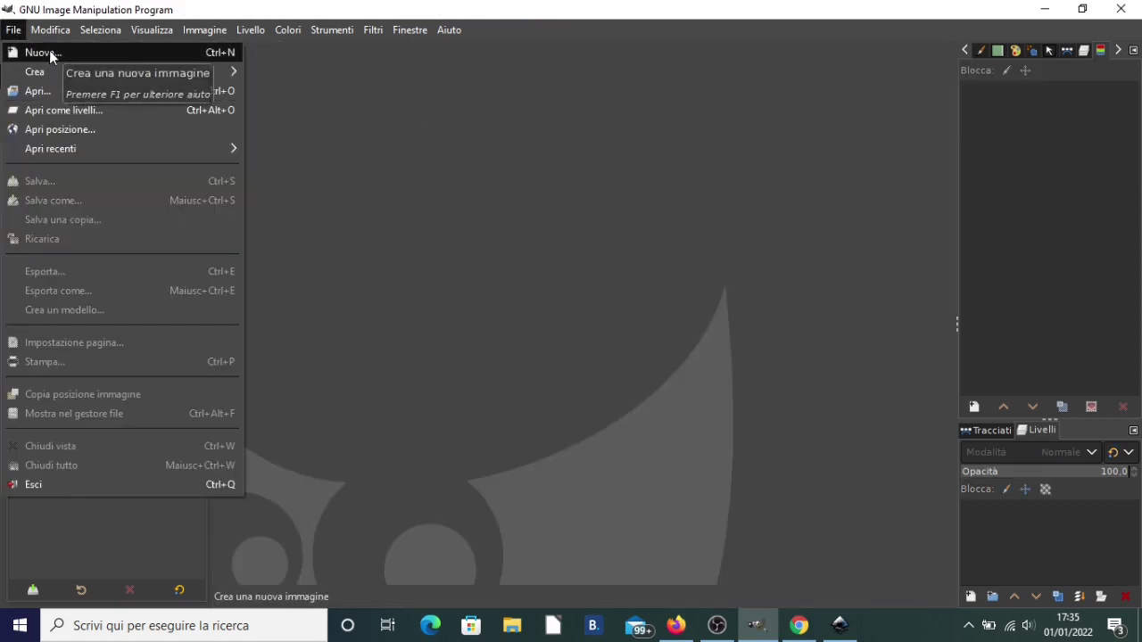
click(49, 52)
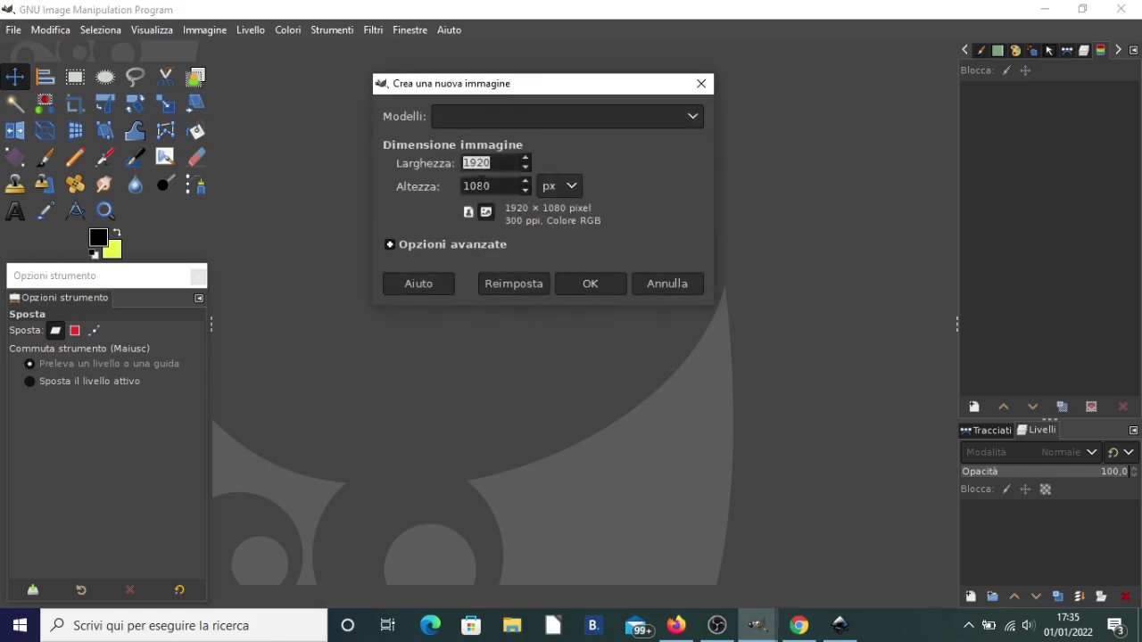
click(591, 284)
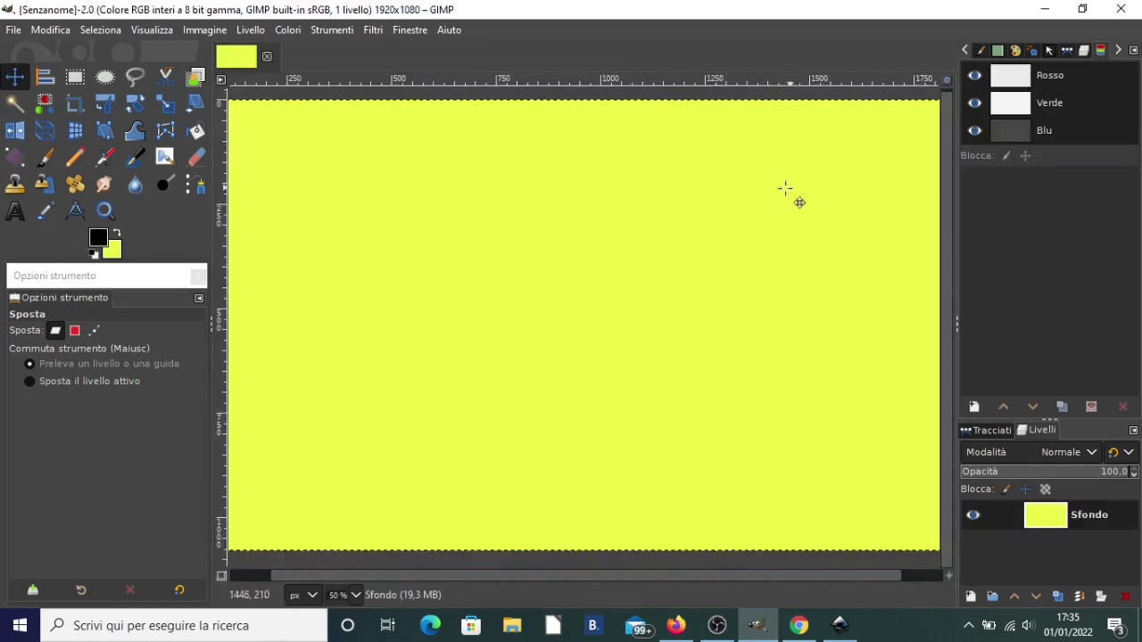
- Reset the colours to black and white and fill the canvas white
click(93, 254)
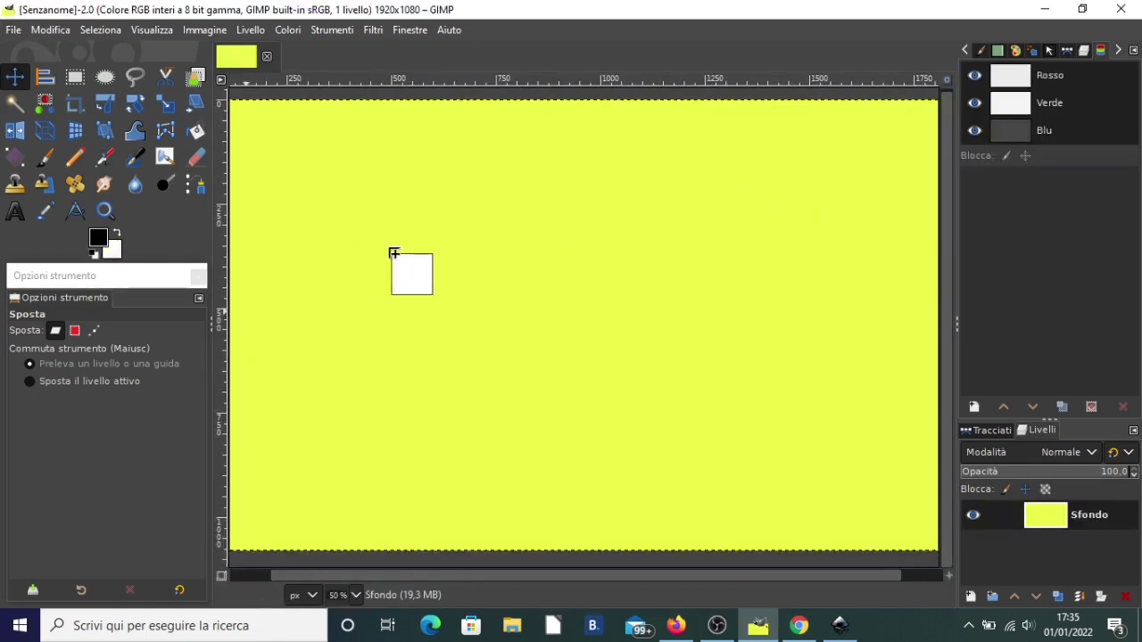
drag(113, 251, 408, 267)
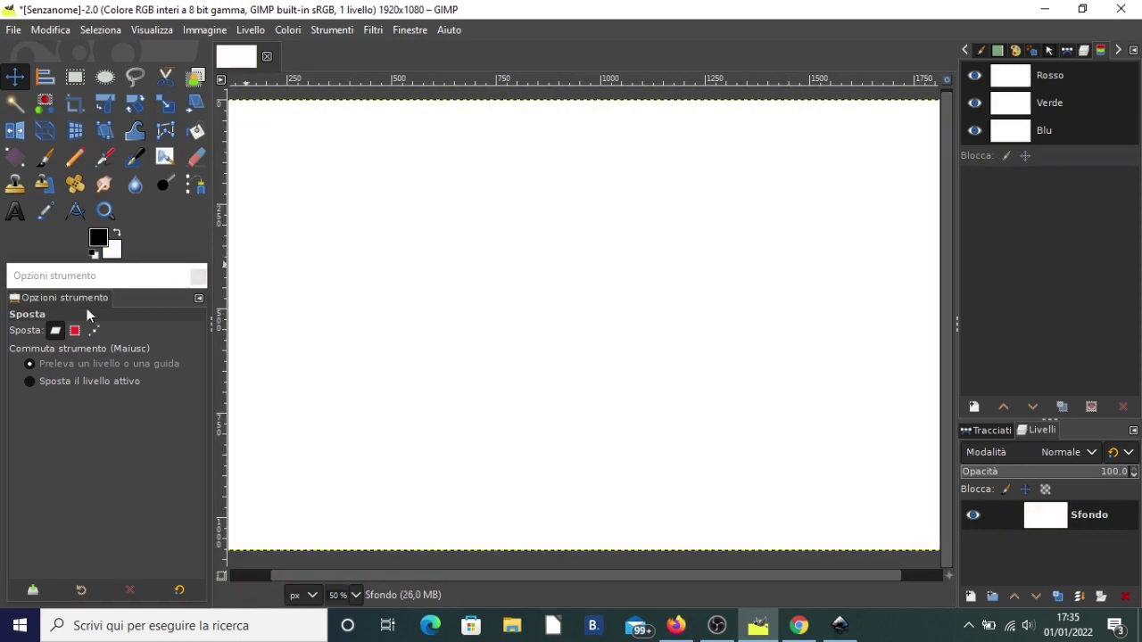
click(15, 212)
- Type 'VERO EROE' and 'ACADEMY' on two lines in a canvas text box
click(452, 262)
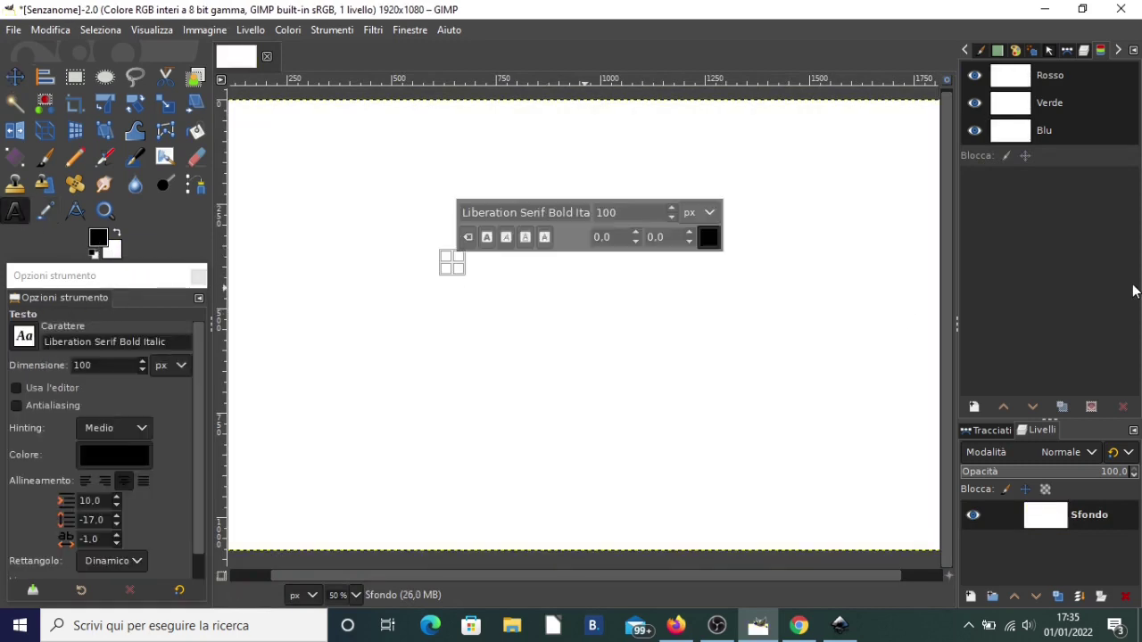
text(vero)
key(BackSpace)
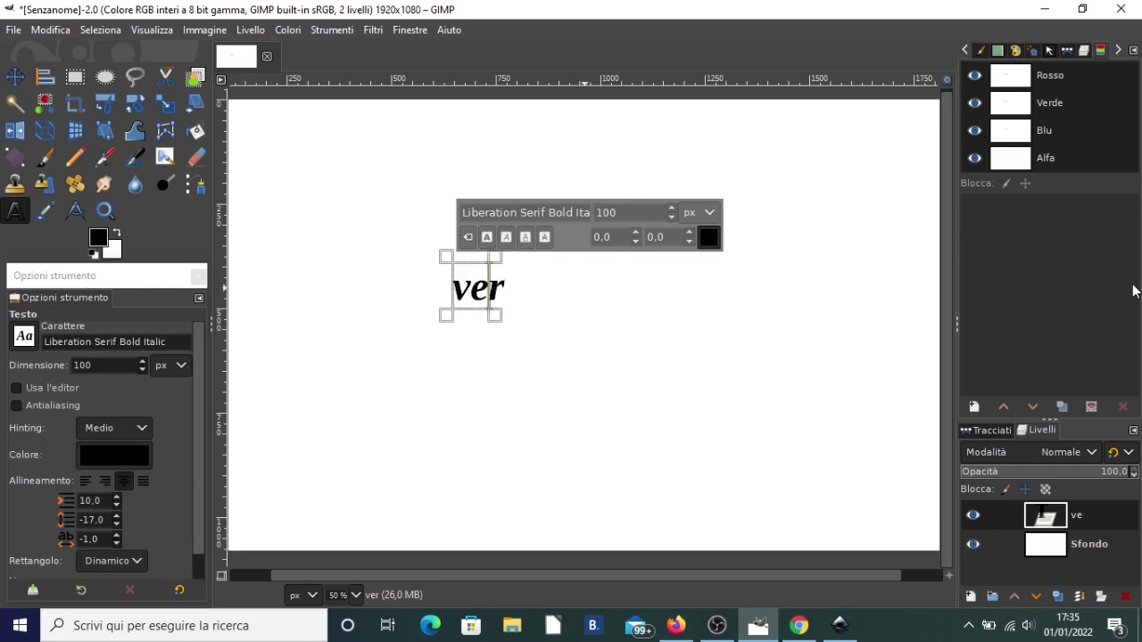
key(BackSpace)
key(BackSpace)
key(BackSpace)
text(VERO)
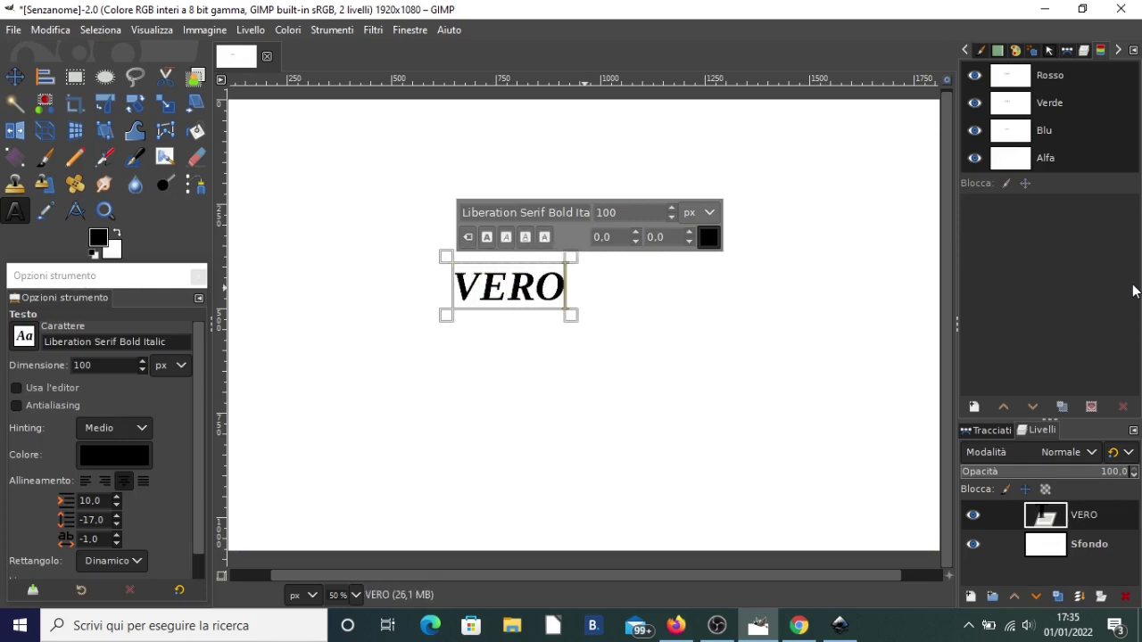
text( EREO)
key(BackSpace)
key(BackSpace)
text(O)
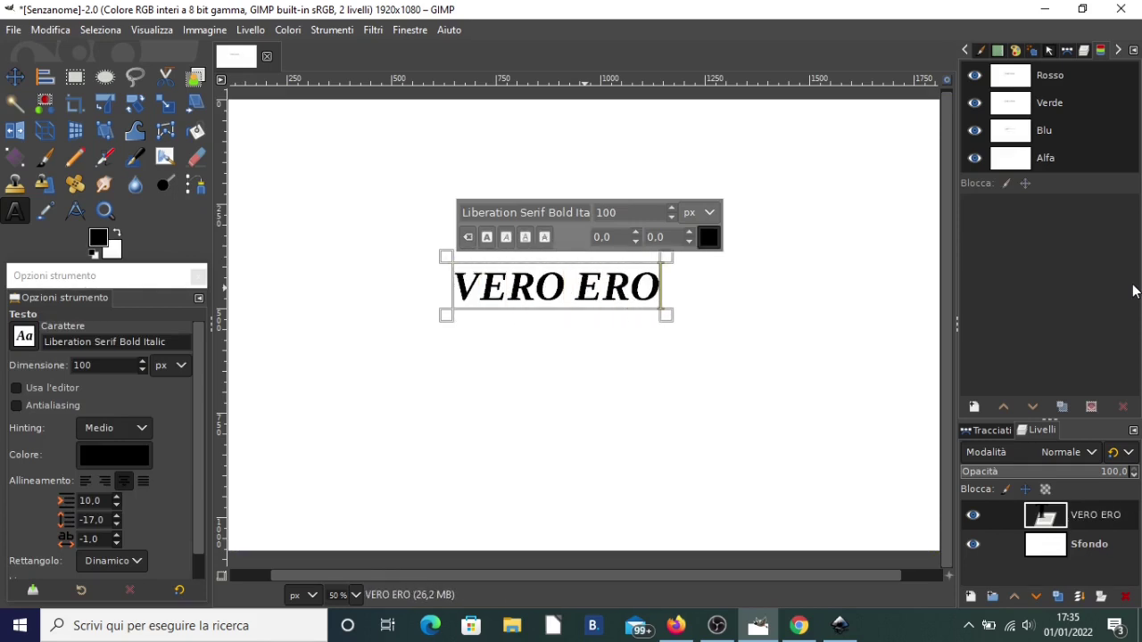
text(E)
key(Return)
text(ACADEMY)
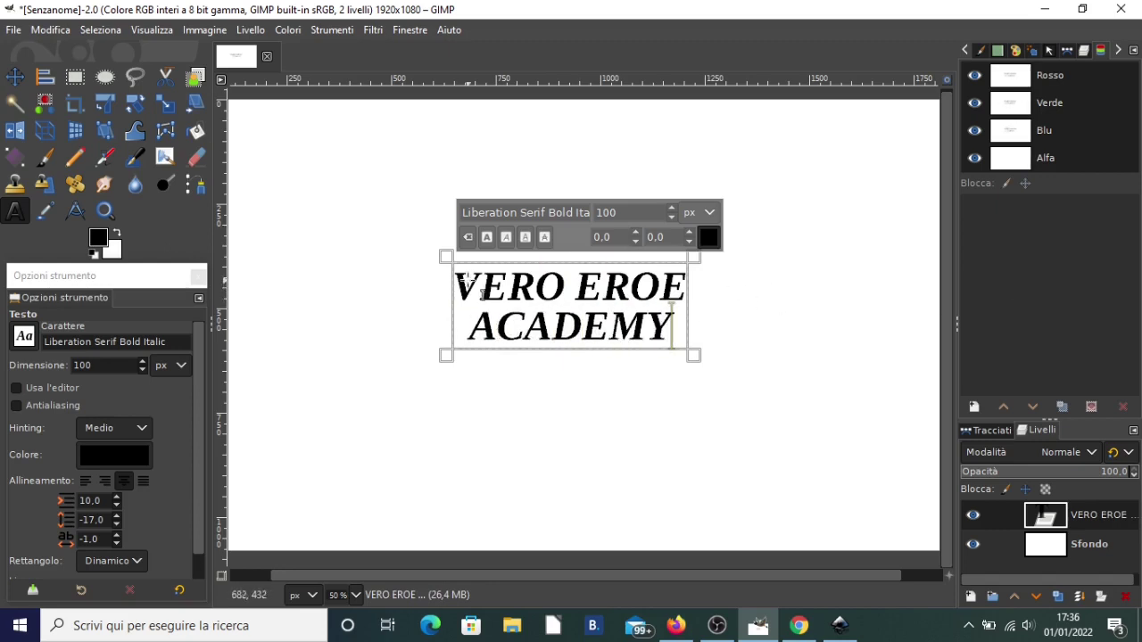
- Select all the logo text and set its size to 200 px
mouse_move(452, 287)
mouse_down()
mouse_move(603, 301)
mouse_move(685, 344)
mouse_up()
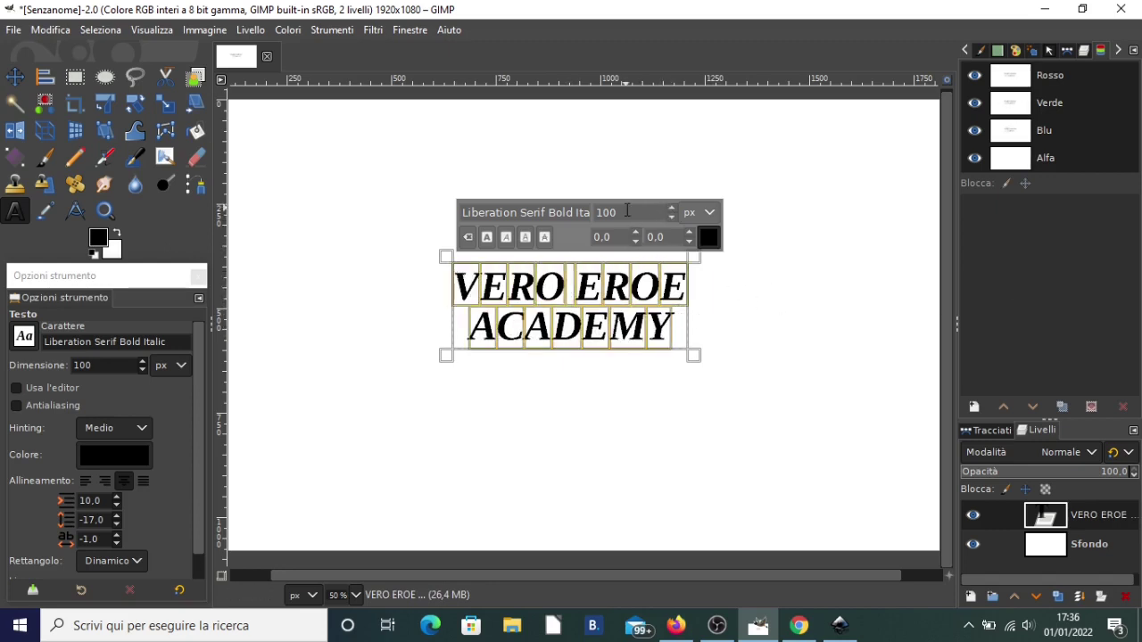
drag(669, 213, 504, 214)
text(200)
key(Return)
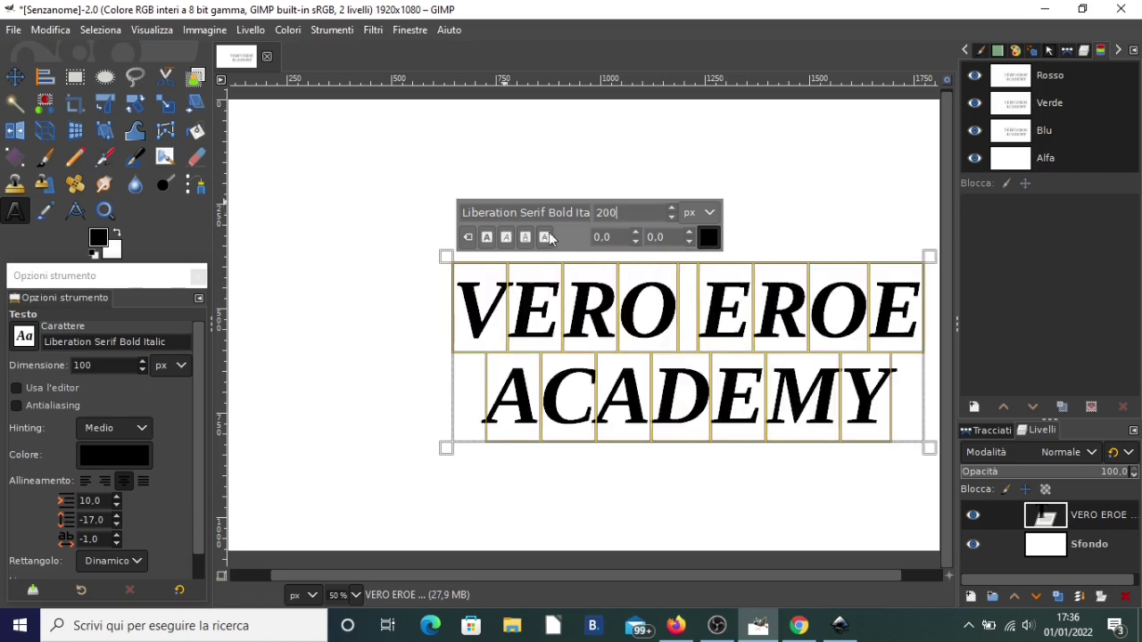
drag(628, 576, 669, 575)
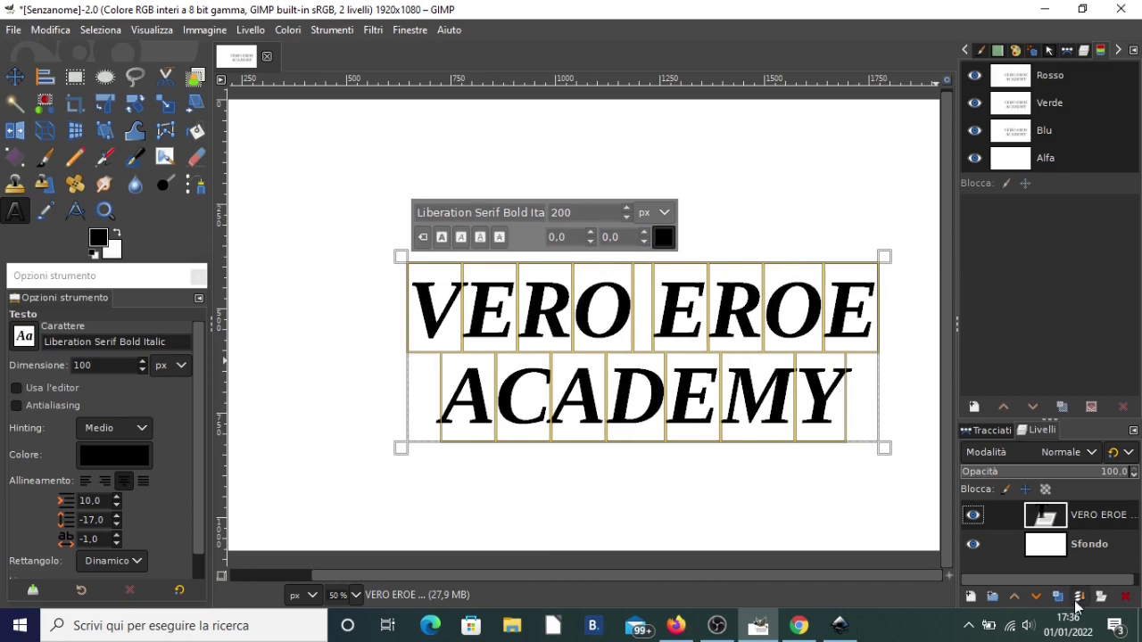
- Duplicate the VERO EROE text layer and turn its letters into a selection with Alpha to Selection
click(1057, 597)
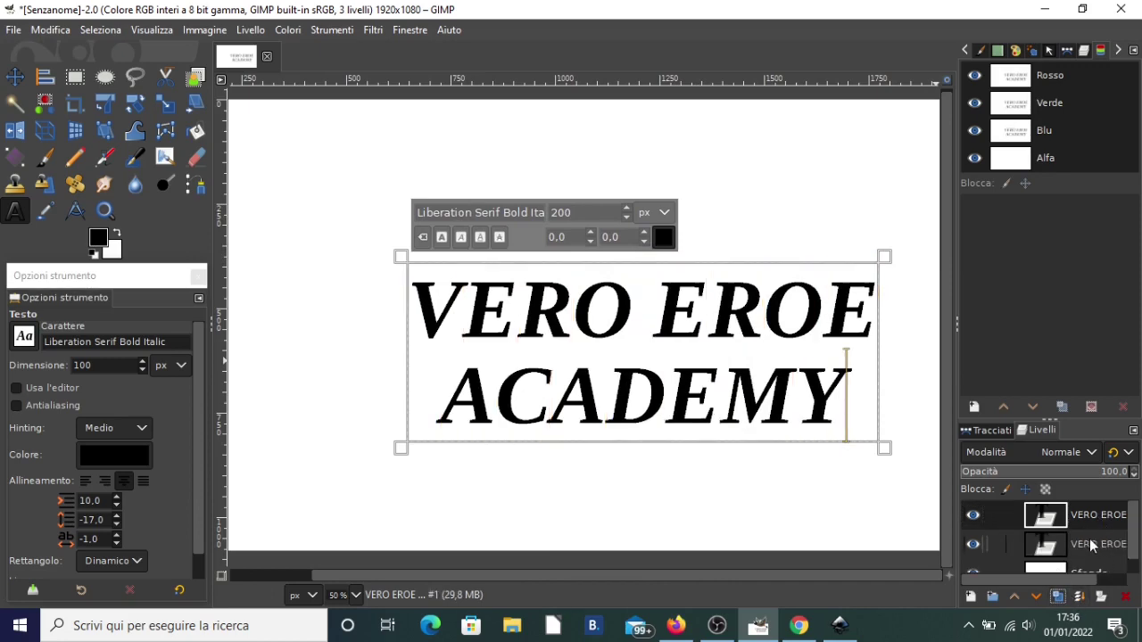
right_click(1086, 514)
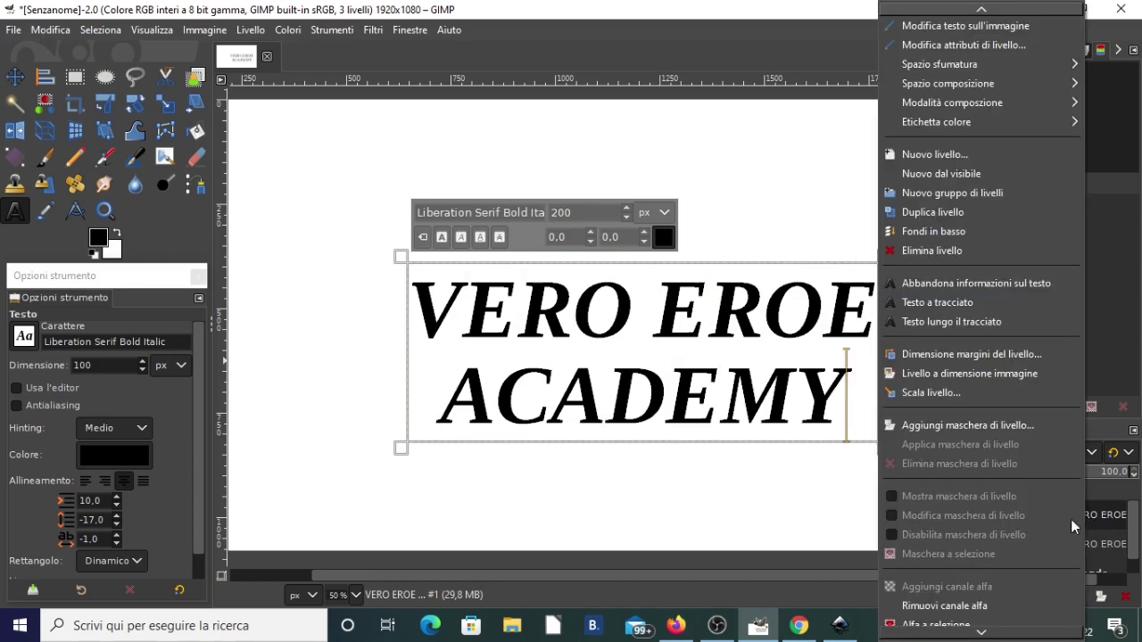
click(946, 617)
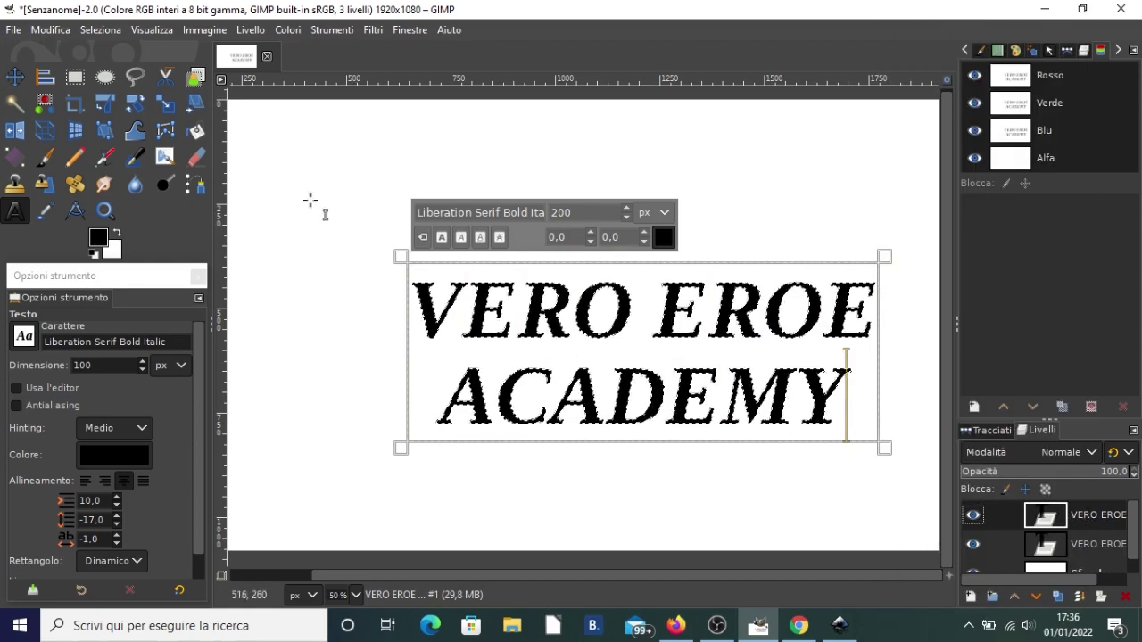
- Set the background colour to yellow-green (ebf547)
click(113, 252)
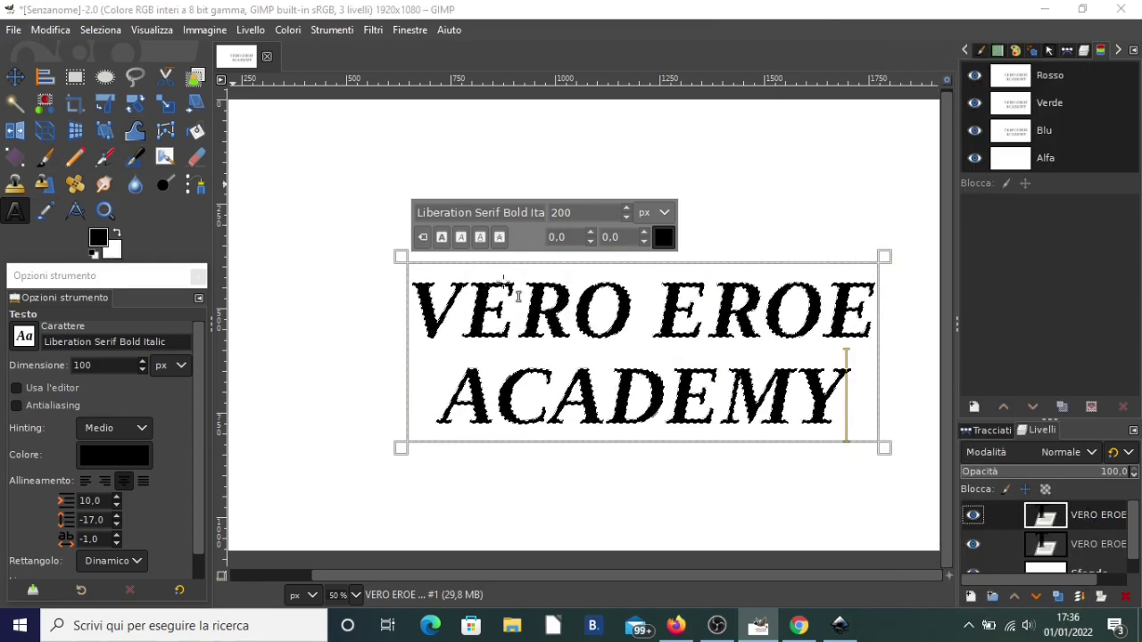
click(794, 253)
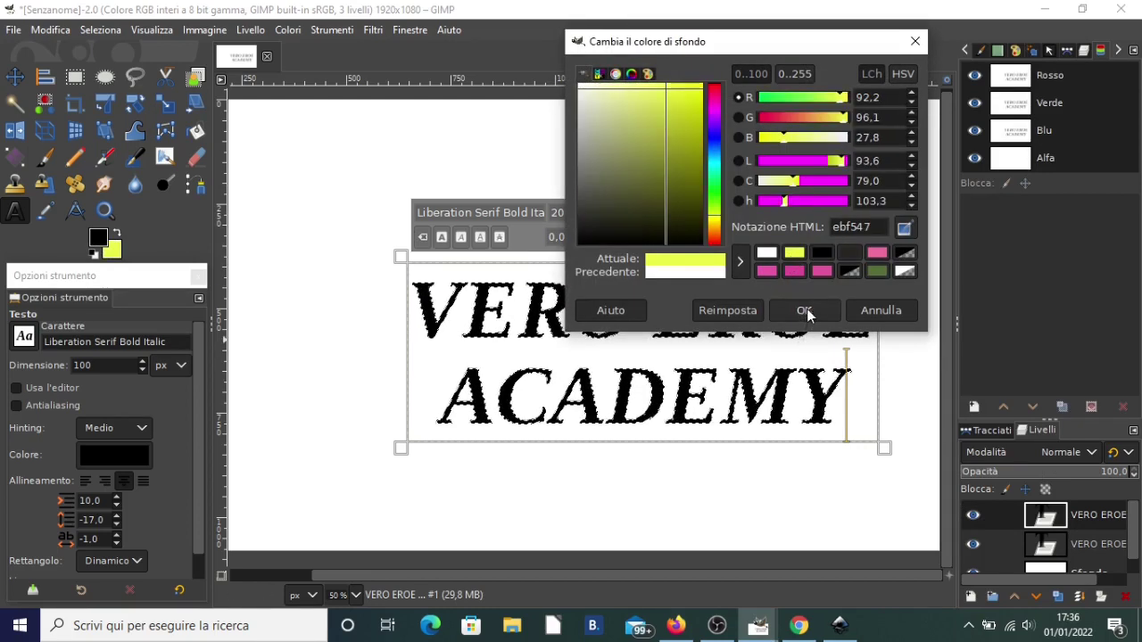
click(804, 311)
click(113, 252)
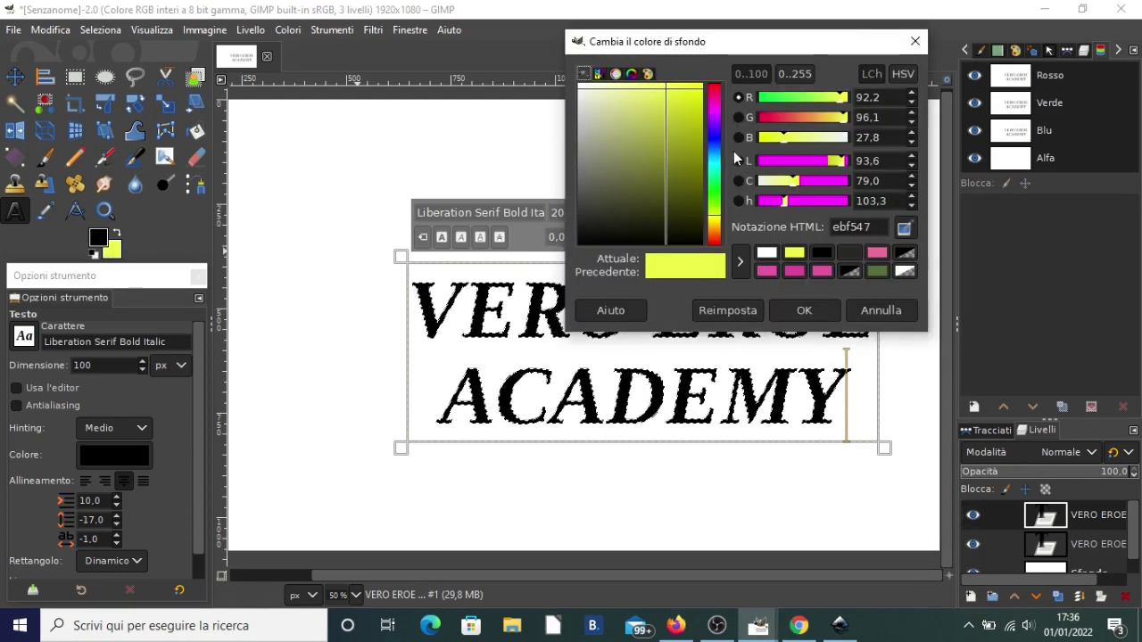
click(913, 43)
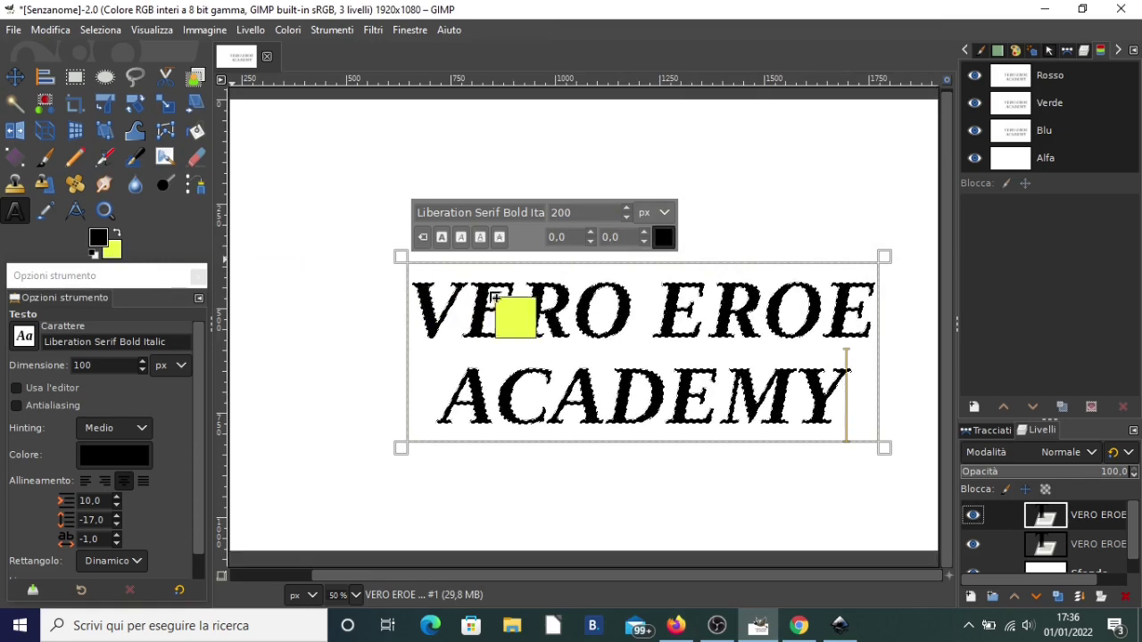
- Fill the letter selection with yellow-green, clear it, and activate the second text layer
drag(112, 250, 530, 312)
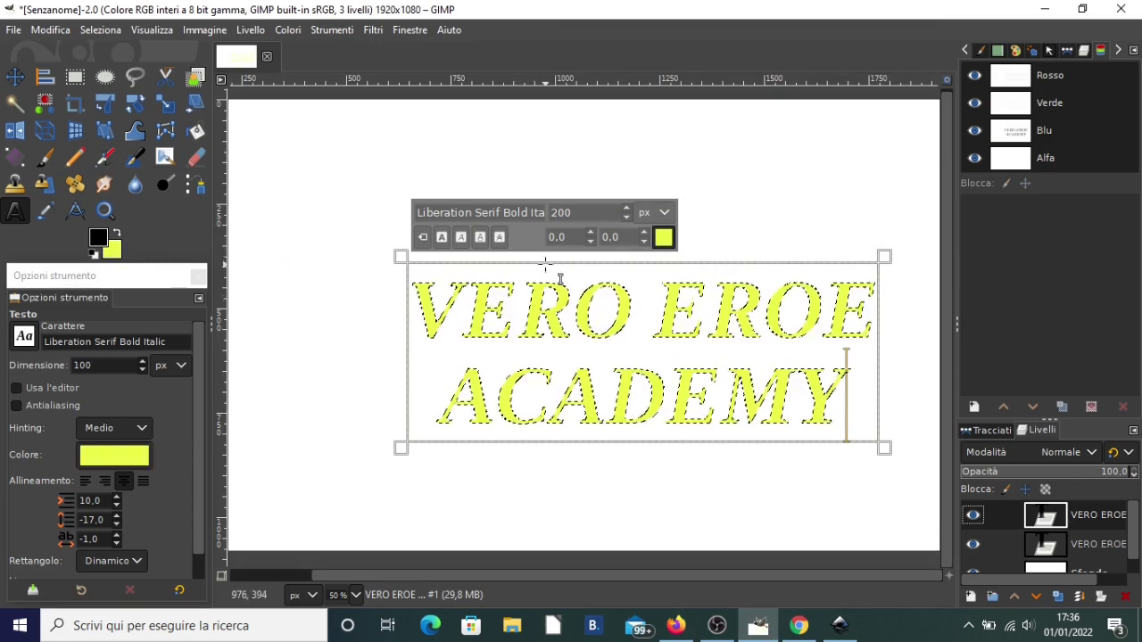
key(ctrl+shift+a)
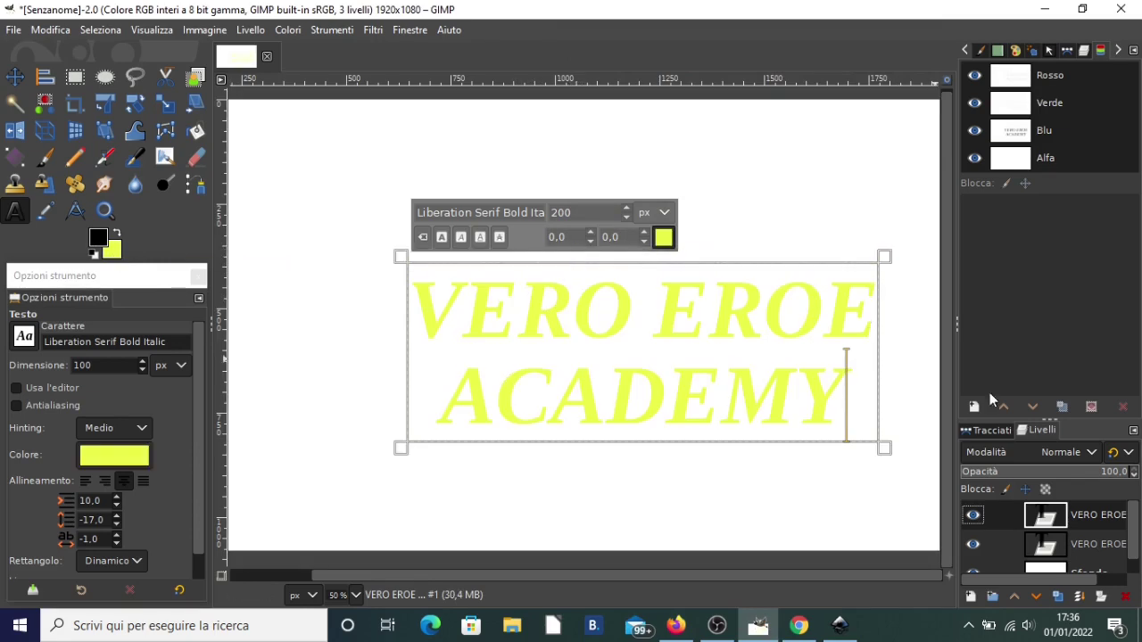
key(ctrl+z)
key(ctrl+z)
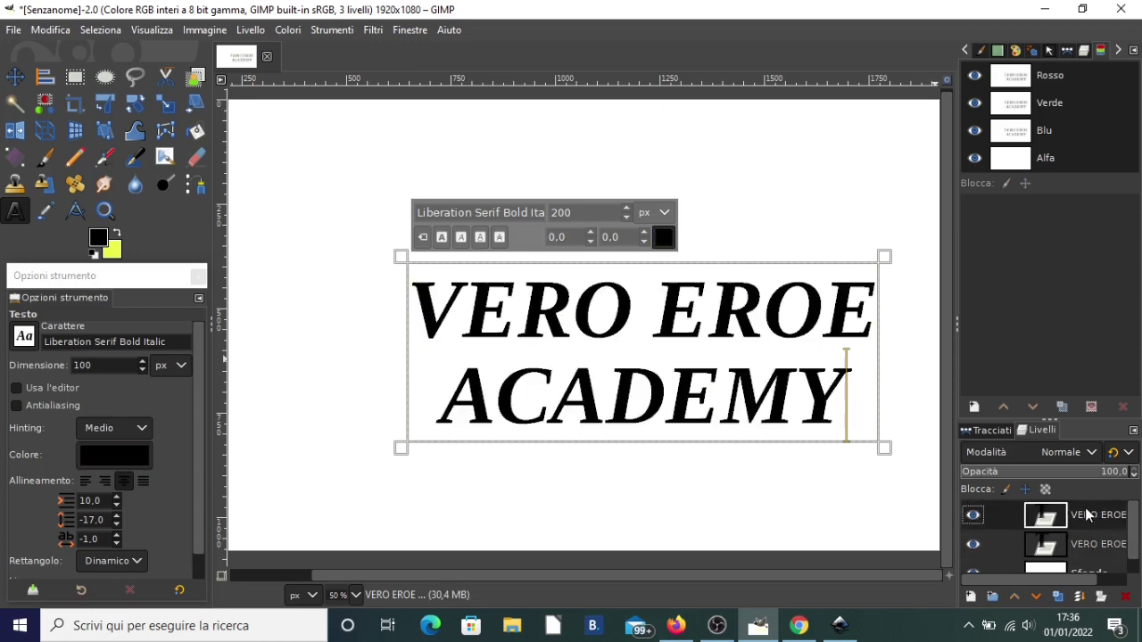
click(1097, 544)
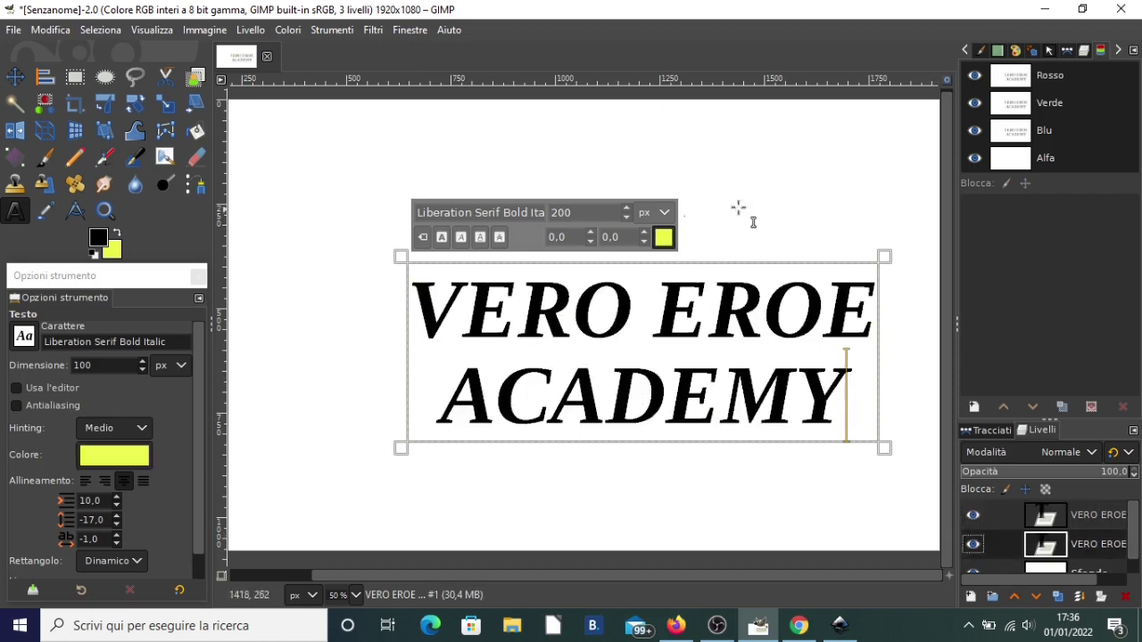
- Shift the black text slightly down-right over its yellow copy
click(14, 77)
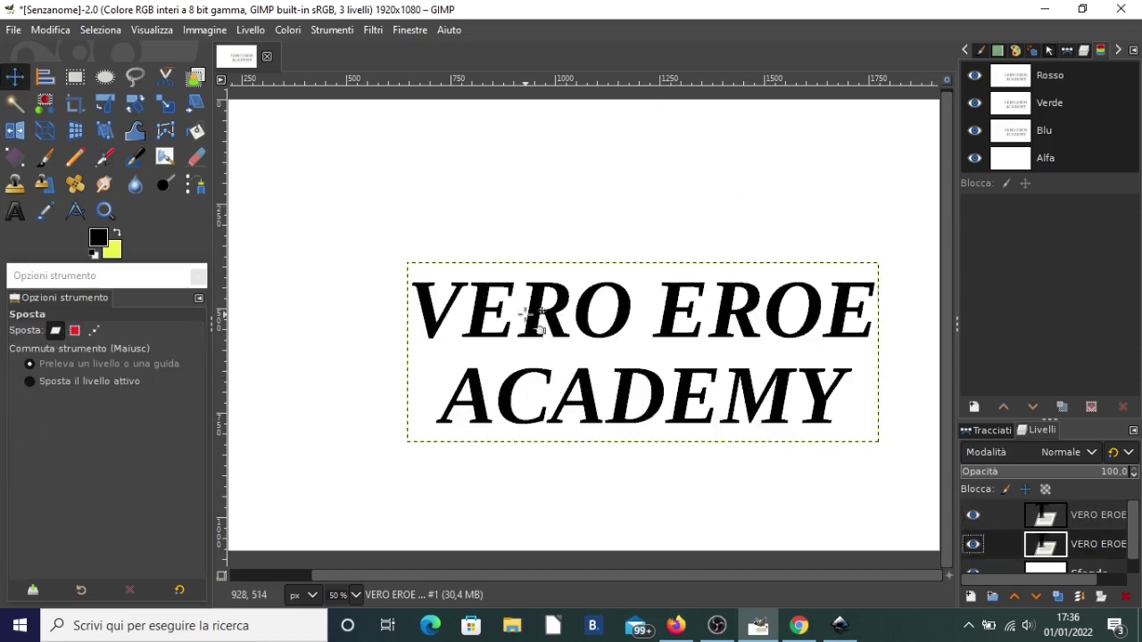
drag(531, 316, 537, 321)
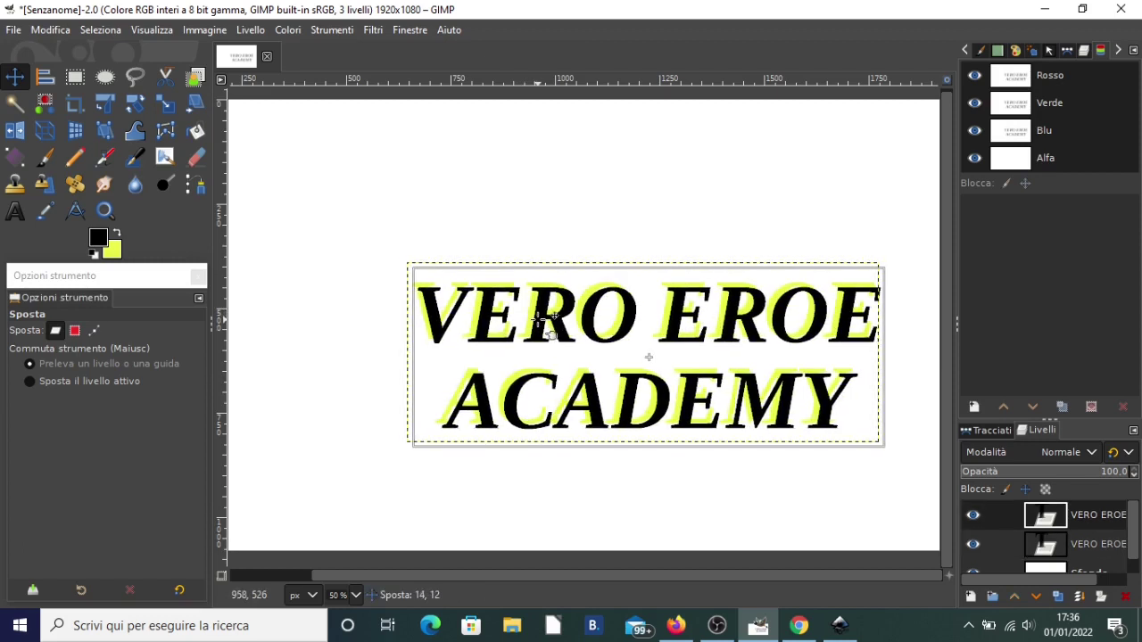
click(546, 319)
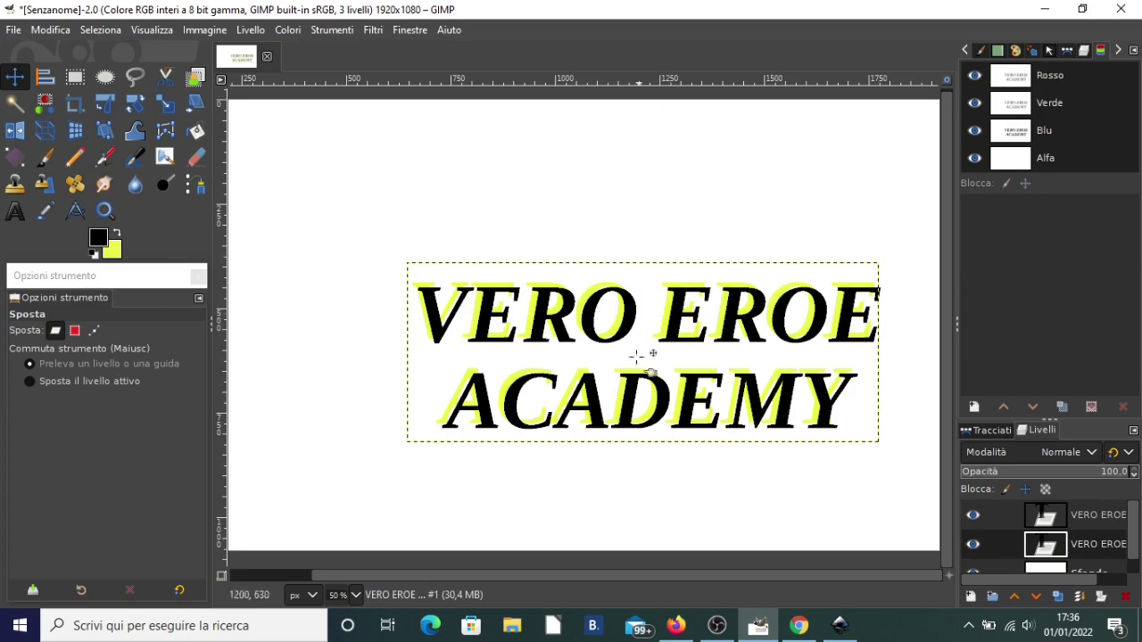
- Delete the white Sfondo background layer and merge the two VERO EROE layers
scroll(1101, 557, down, 1)
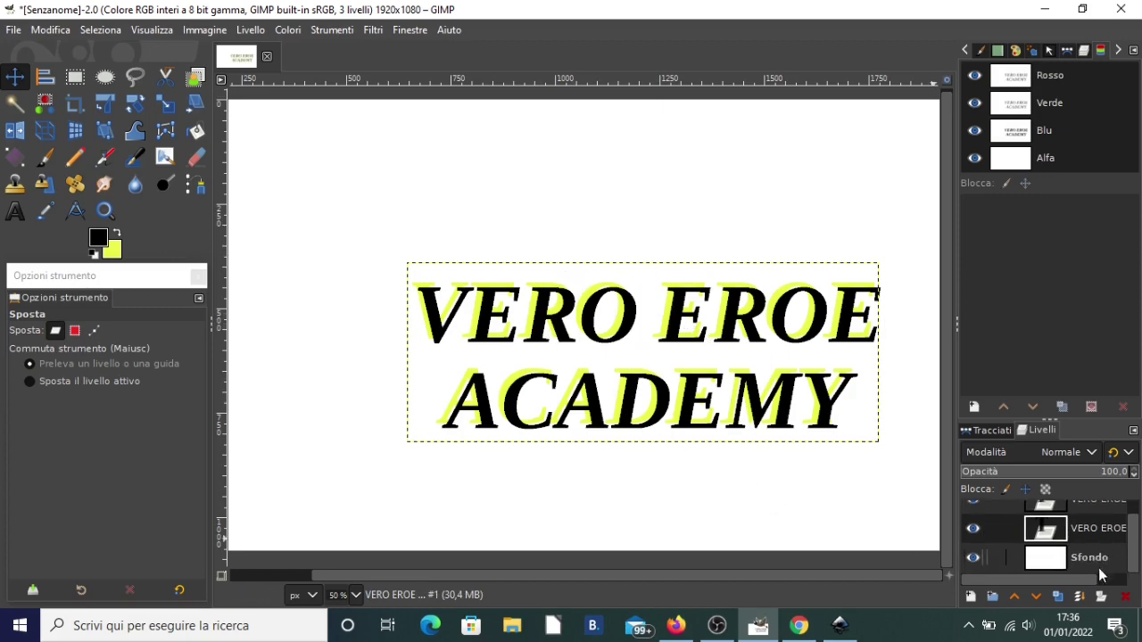
click(1086, 559)
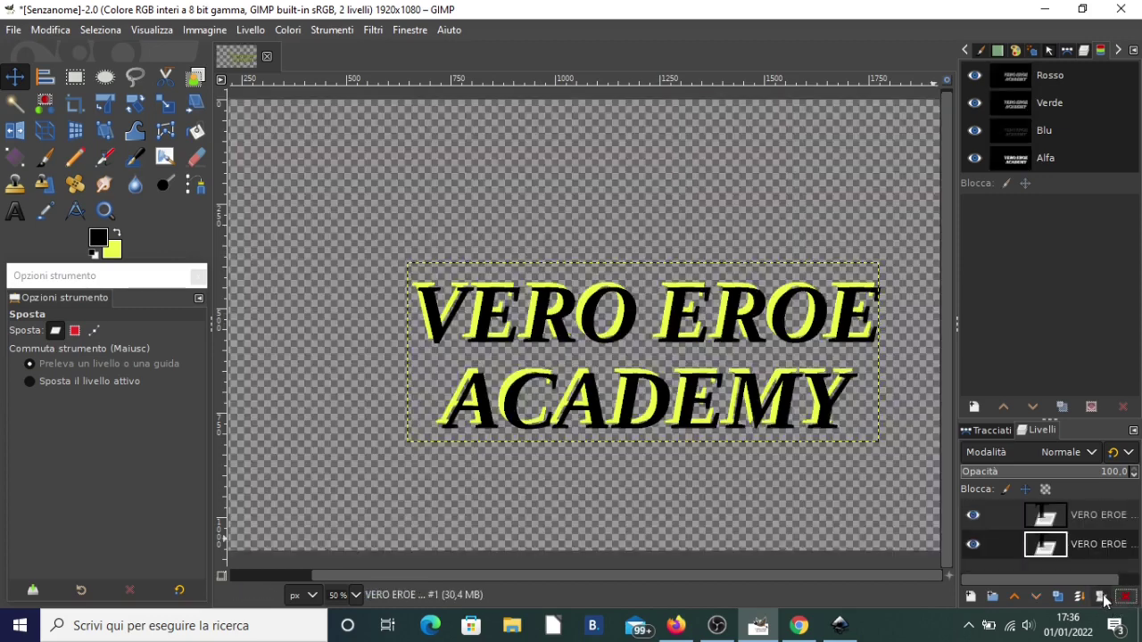
click(1125, 597)
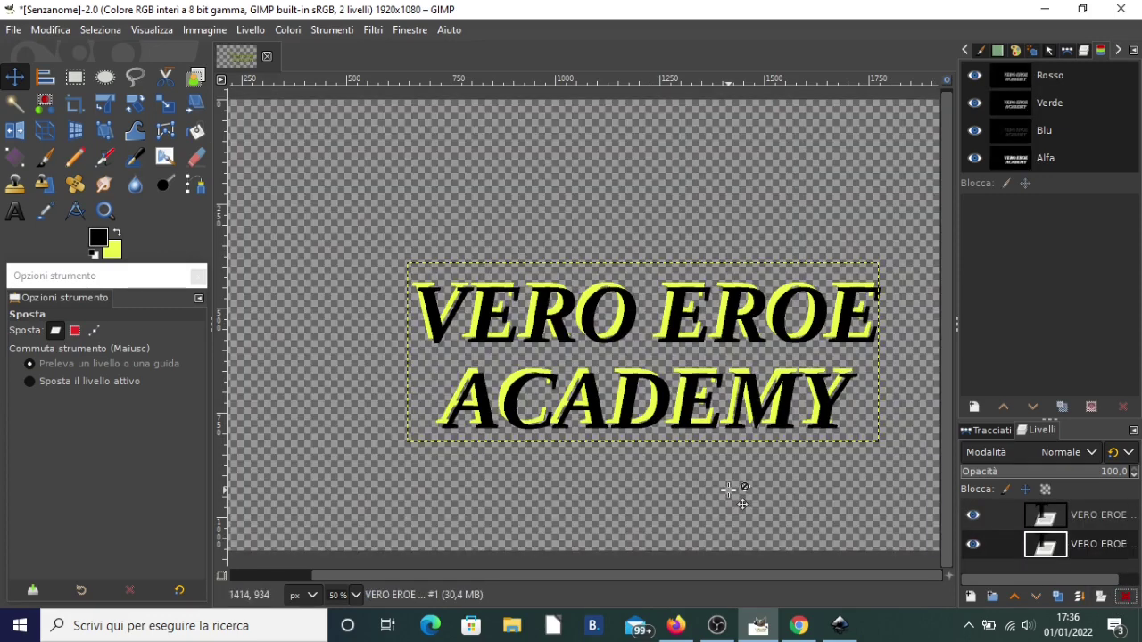
click(1093, 524)
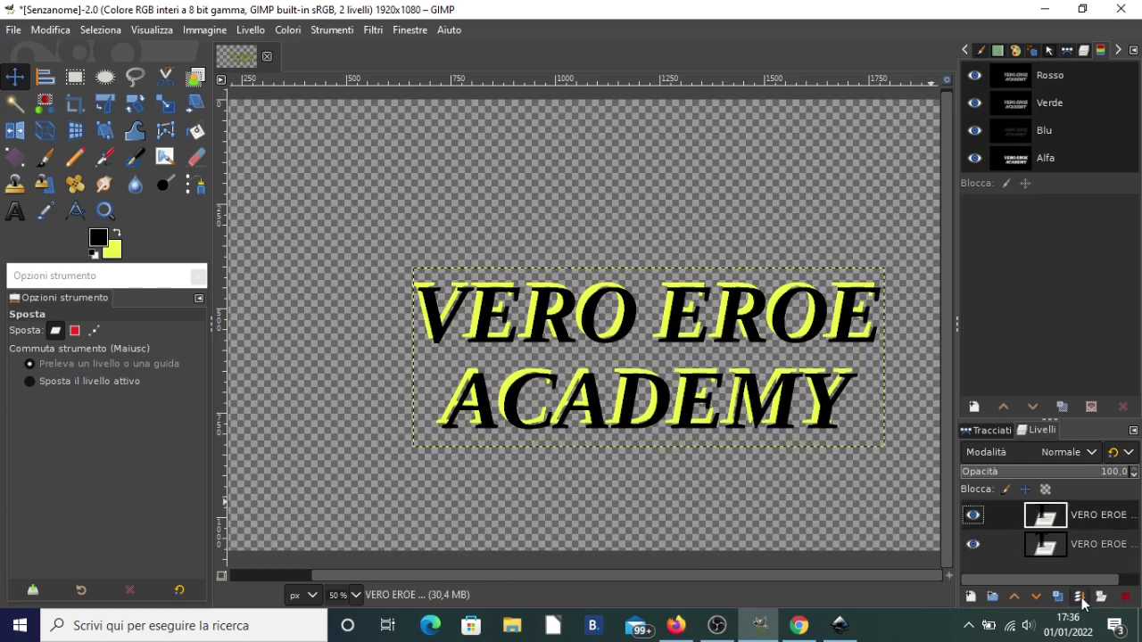
click(1081, 602)
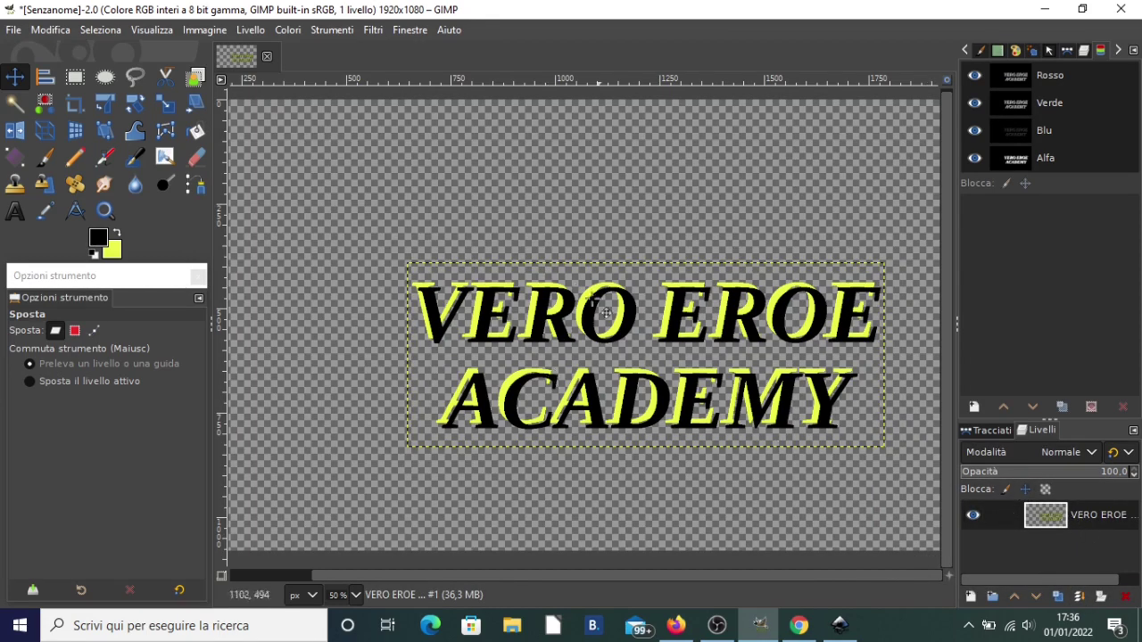
click(973, 515)
click(973, 514)
scroll(709, 379, up, 4)
scroll(713, 392, up, 3)
scroll(720, 415, up, 2)
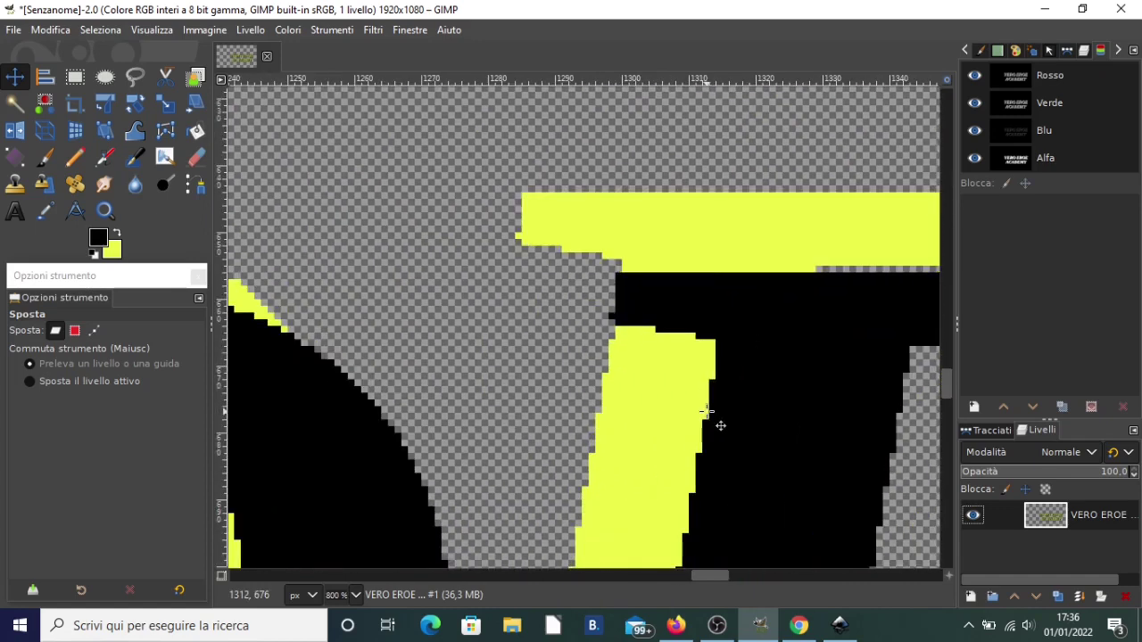
scroll(707, 410, up, 2)
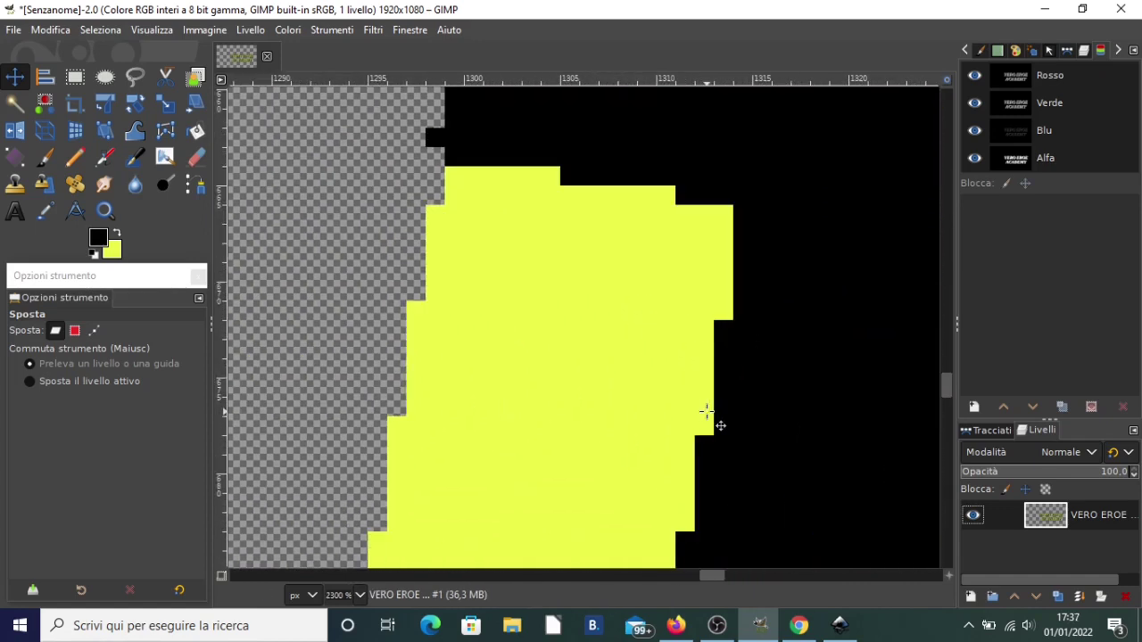
scroll(685, 408, down, 2)
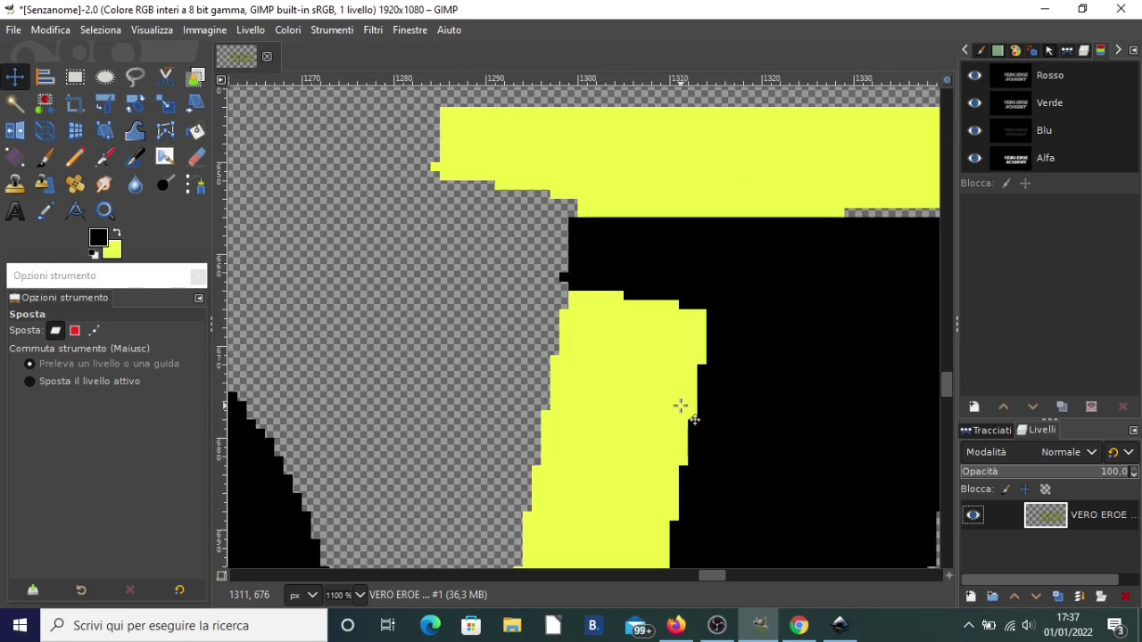
scroll(680, 407, down, 5)
scroll(615, 355, down, 4)
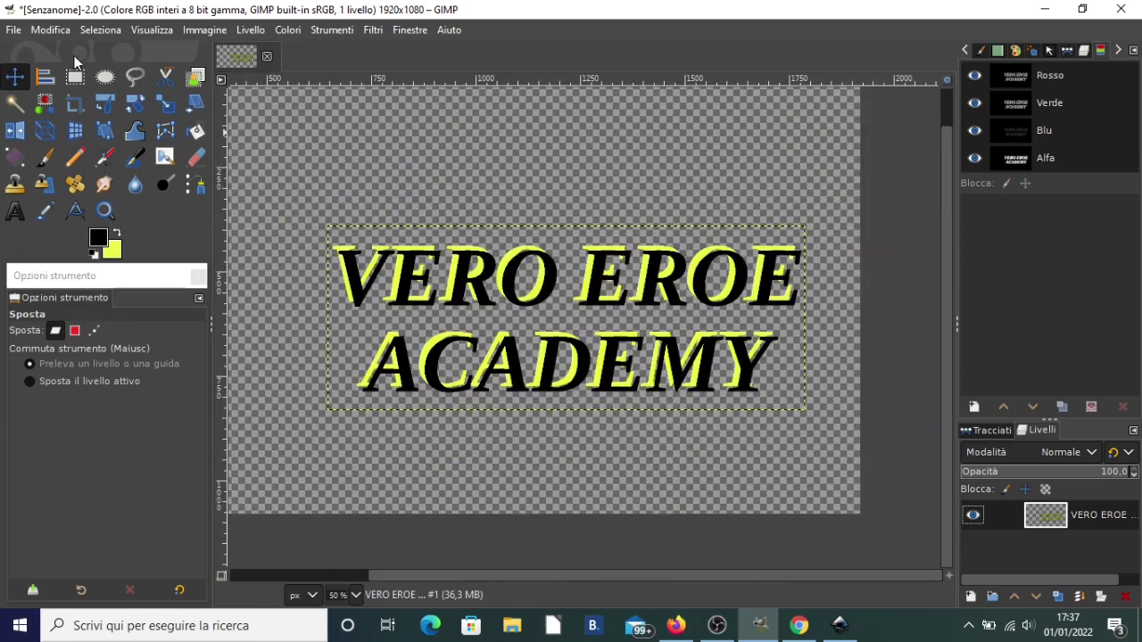
- Export over the existing VERO EROE.png with default PNG options, then minimize GIMP
click(12, 33)
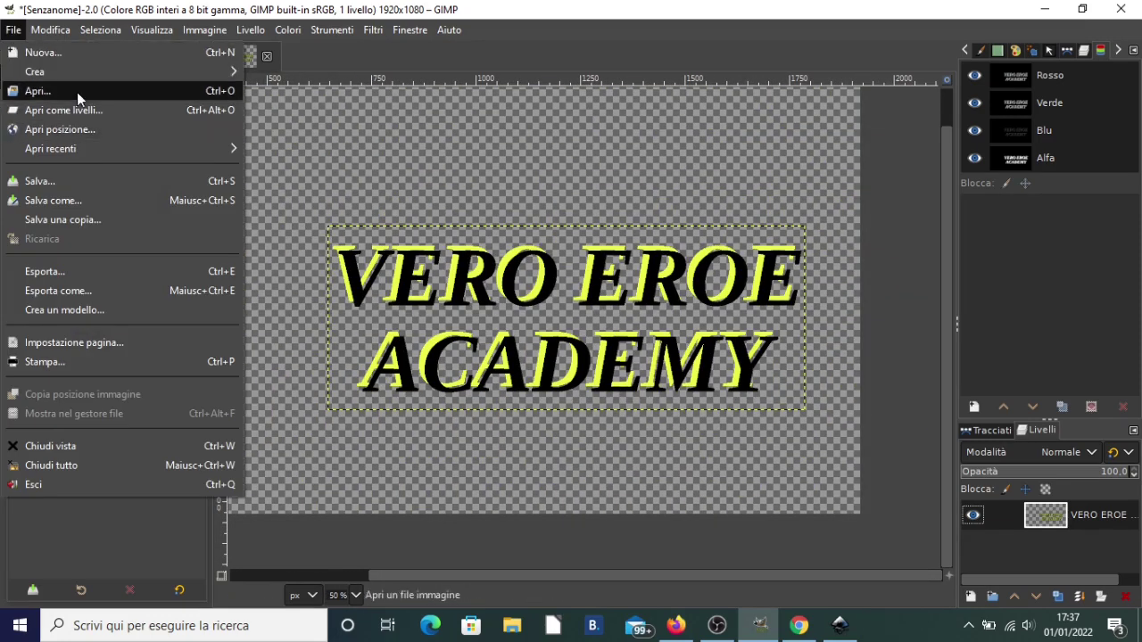
click(374, 188)
key(ctrl+shift+e)
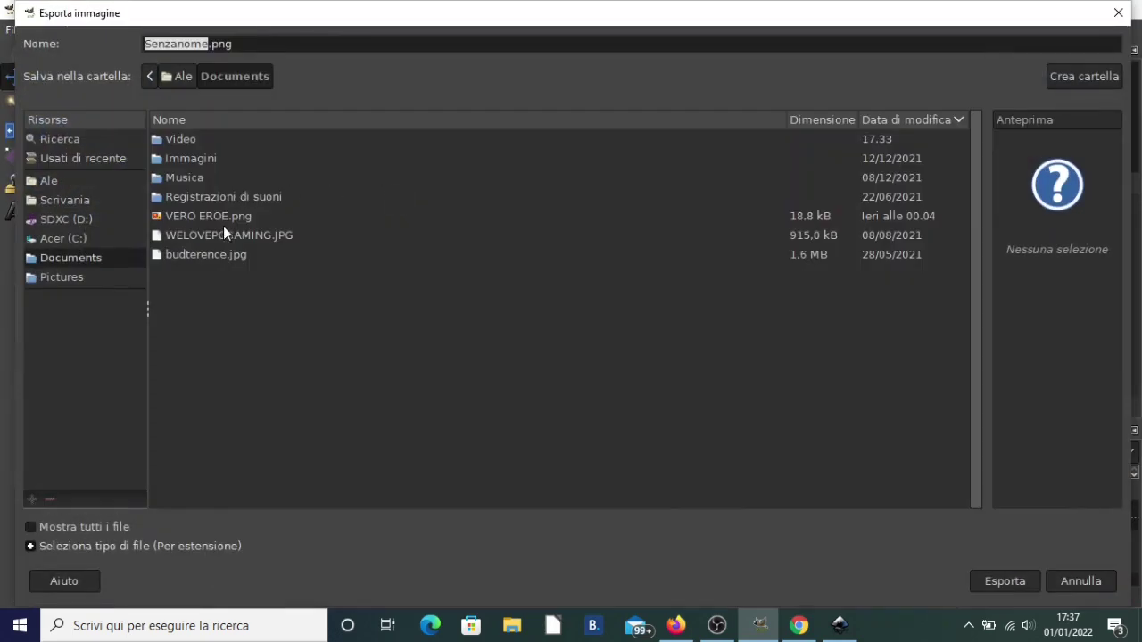
click(228, 220)
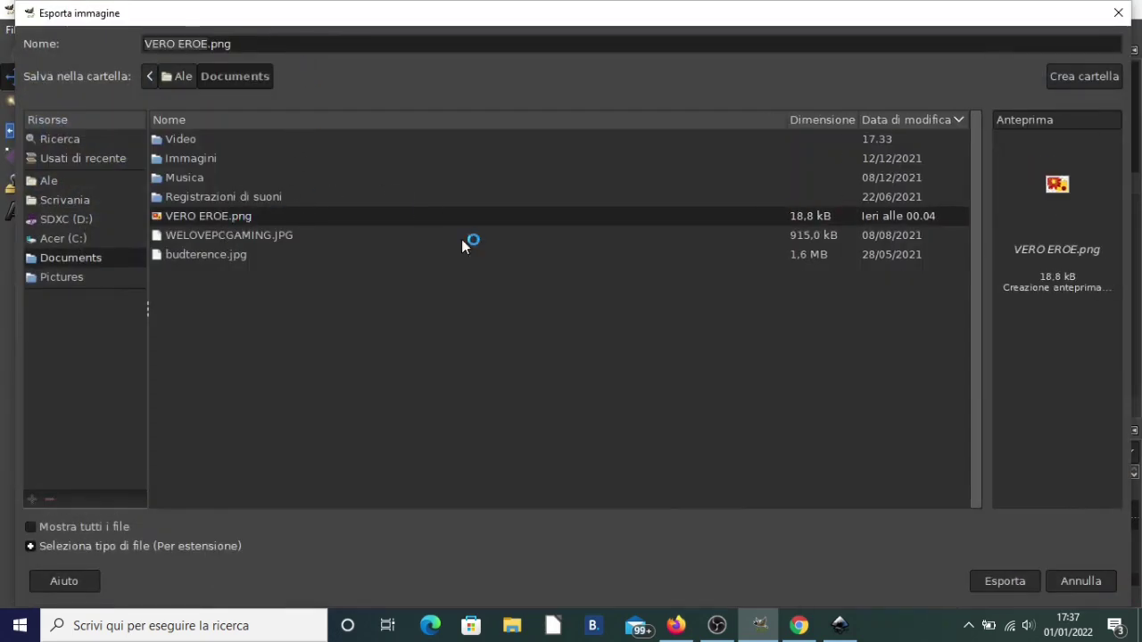
click(1004, 581)
click(710, 382)
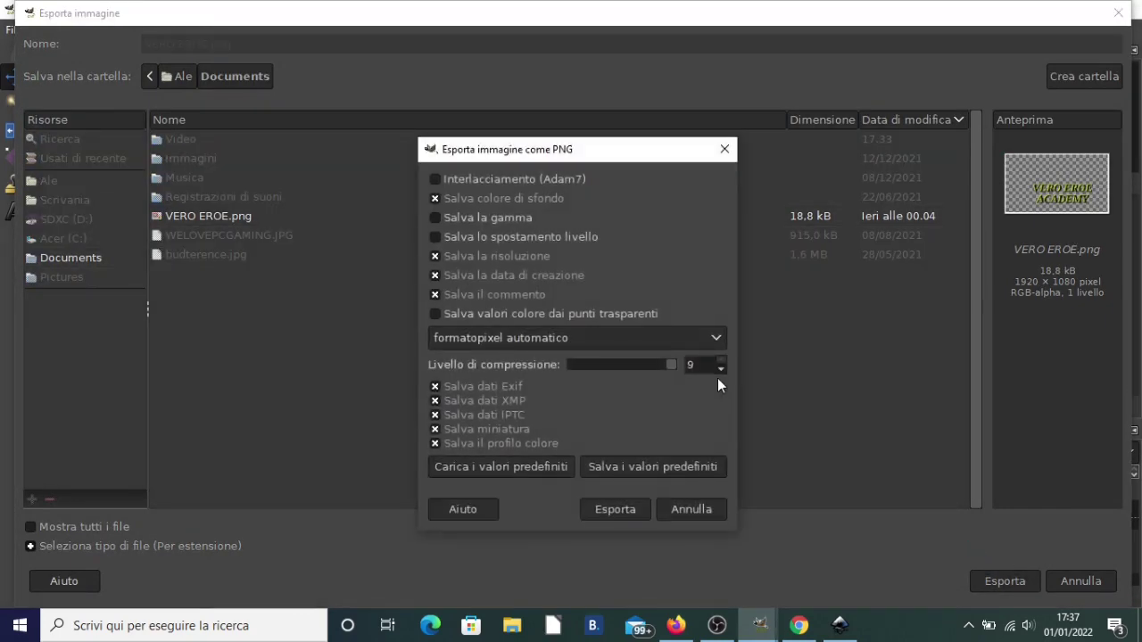
click(628, 505)
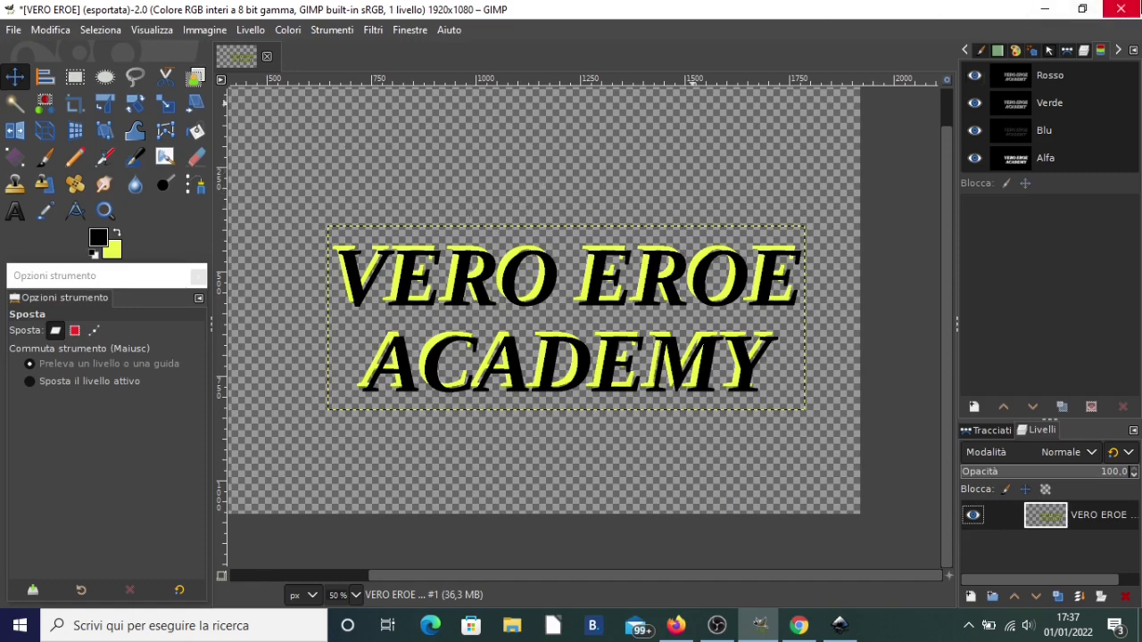
click(1049, 8)
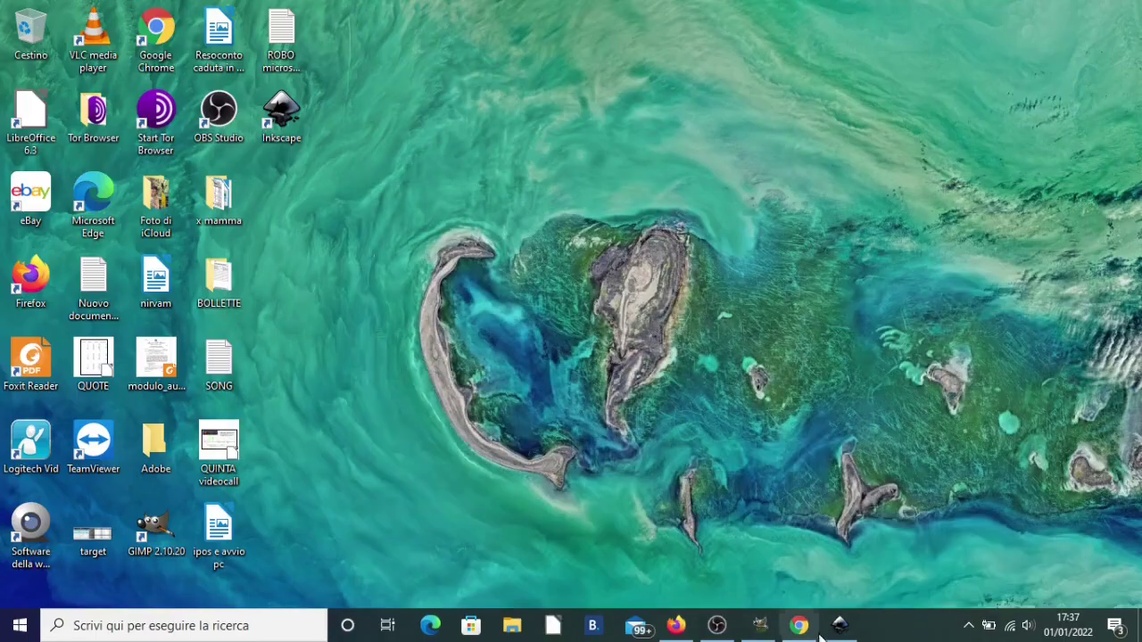
- Browse the Inkscape features overview on inkscape.org, then minimize Chrome
click(799, 625)
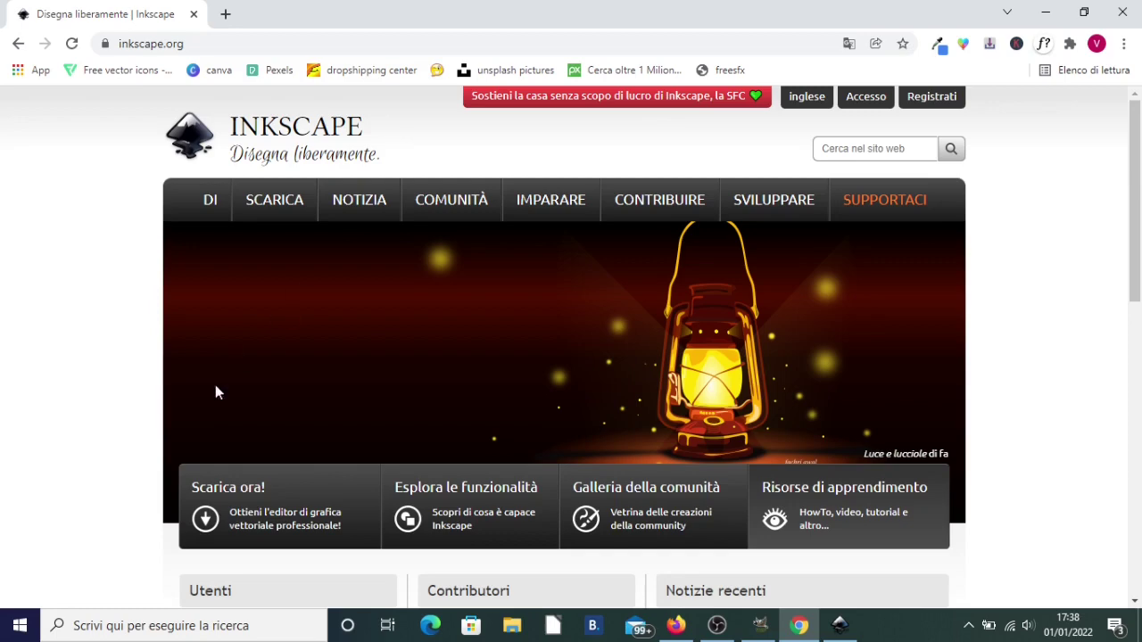
click(406, 480)
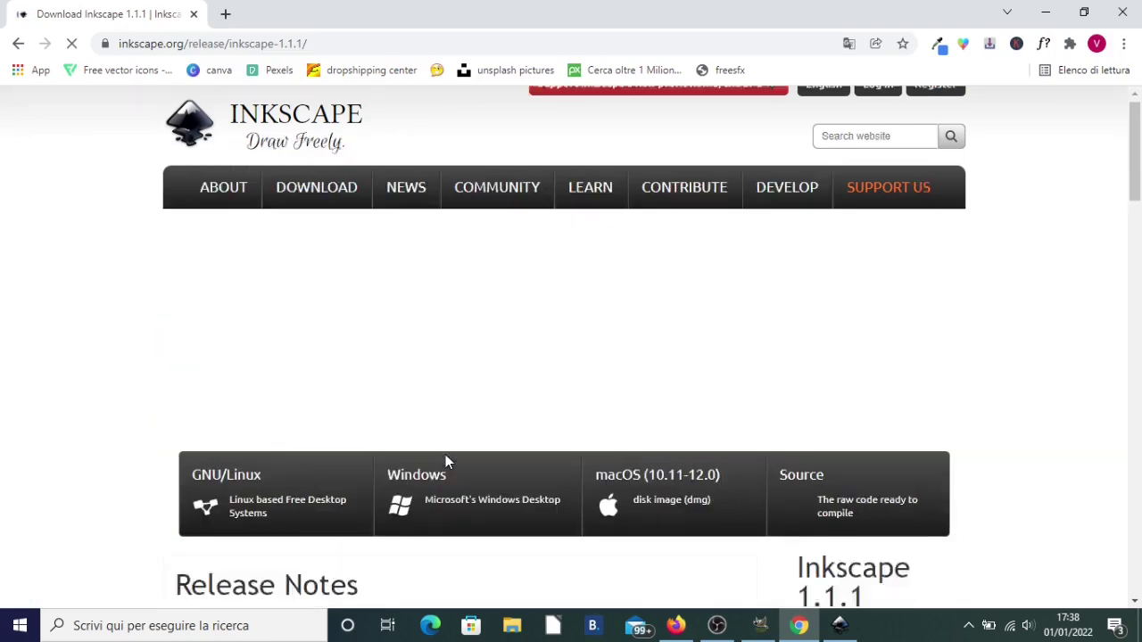
scroll(445, 457, down, 3)
scroll(550, 473, down, 3)
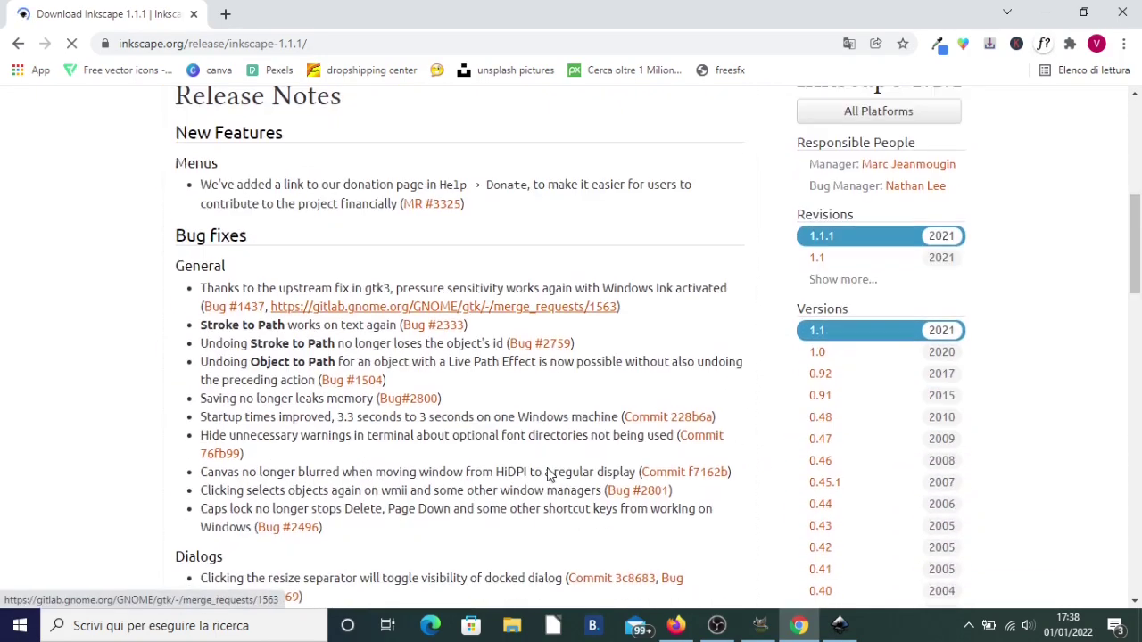
scroll(562, 384, up, 1)
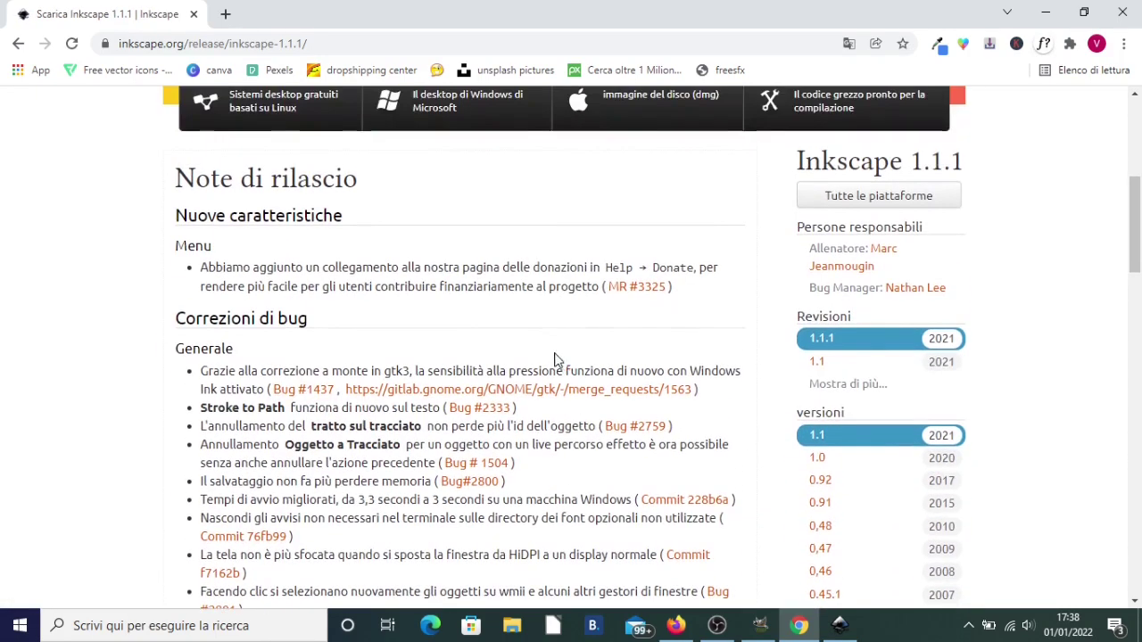
scroll(785, 312, down, 1)
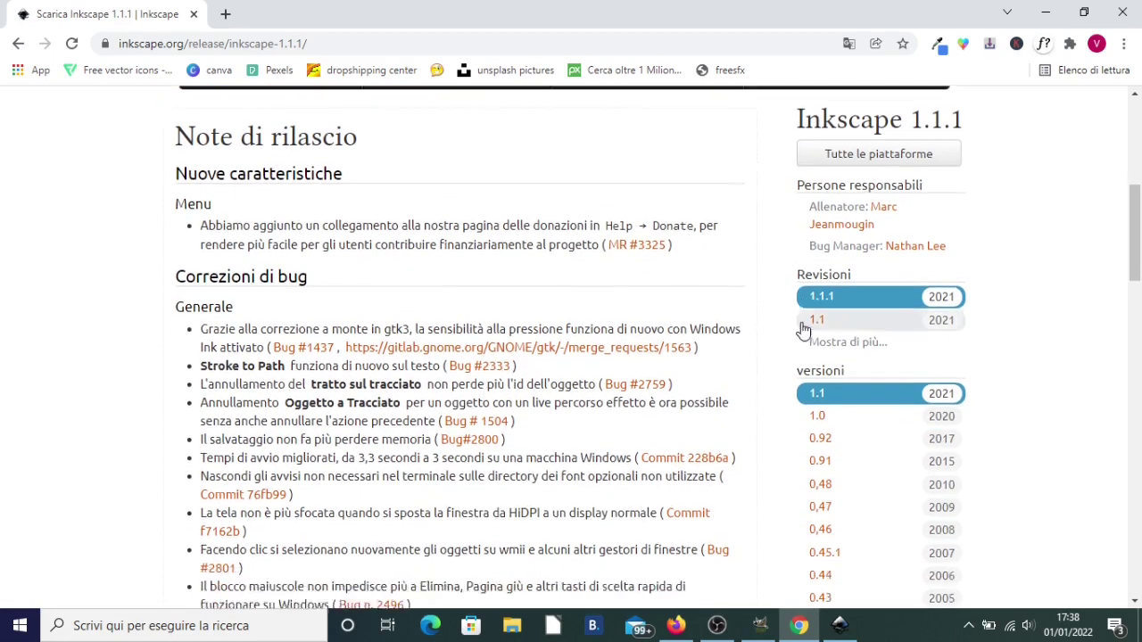
scroll(723, 327, up, 3)
scroll(665, 306, up, 1)
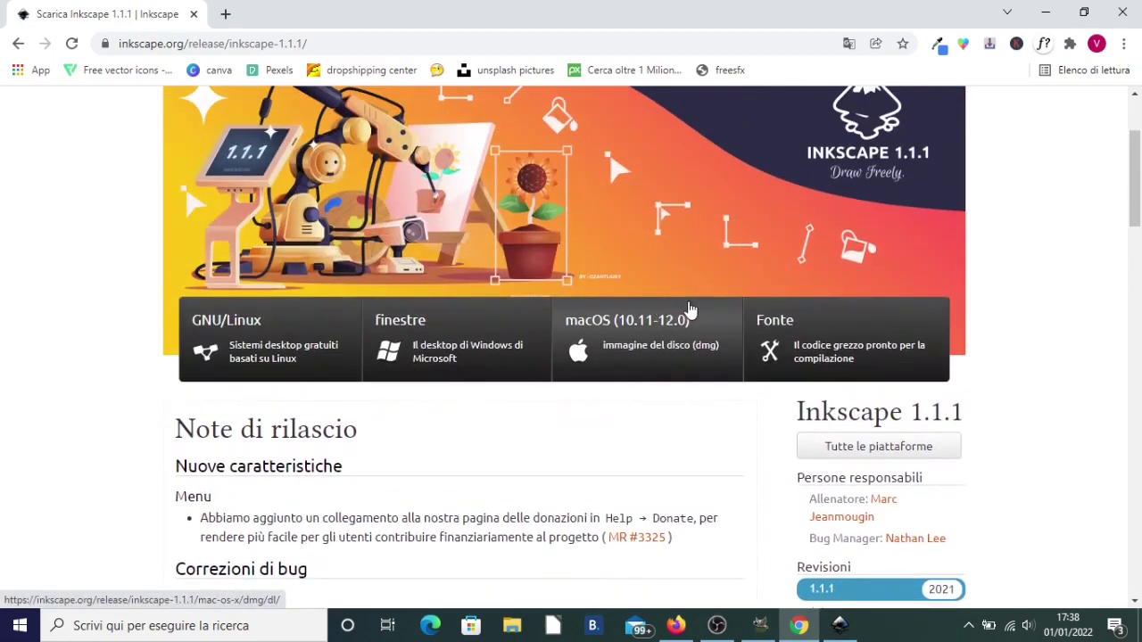
scroll(684, 312, down, 1)
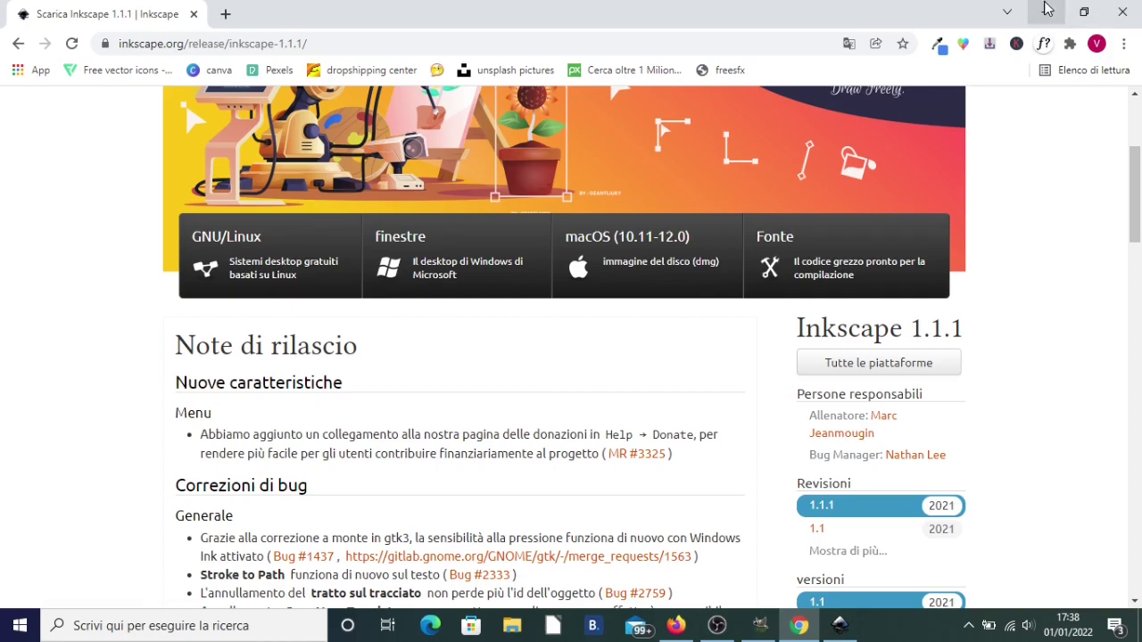
click(1046, 9)
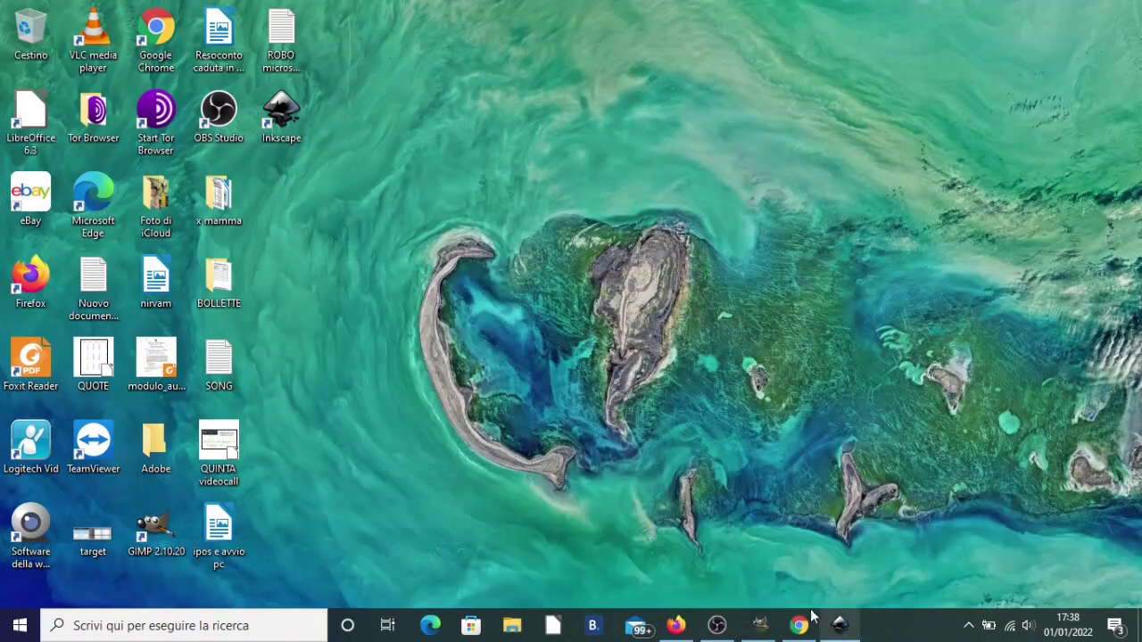
- Bring up Inkscape from the taskbar showing blank 'Nuovo documento 1'
click(839, 624)
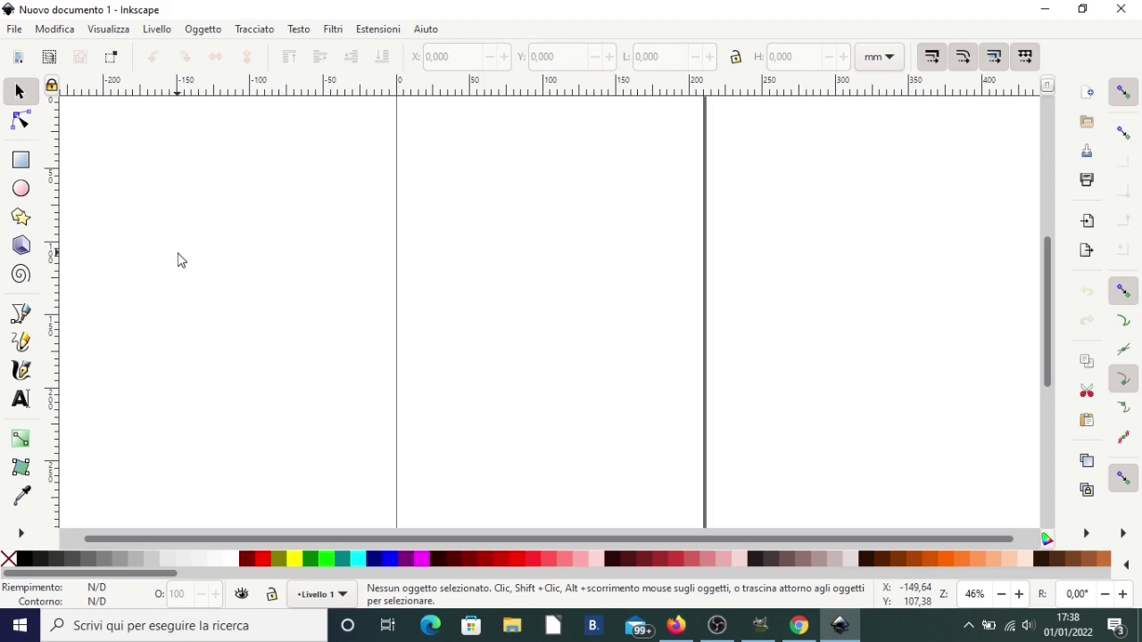
- Open the VERO EROE image in Inkscape, embedding the bitmap on import
click(14, 29)
click(32, 64)
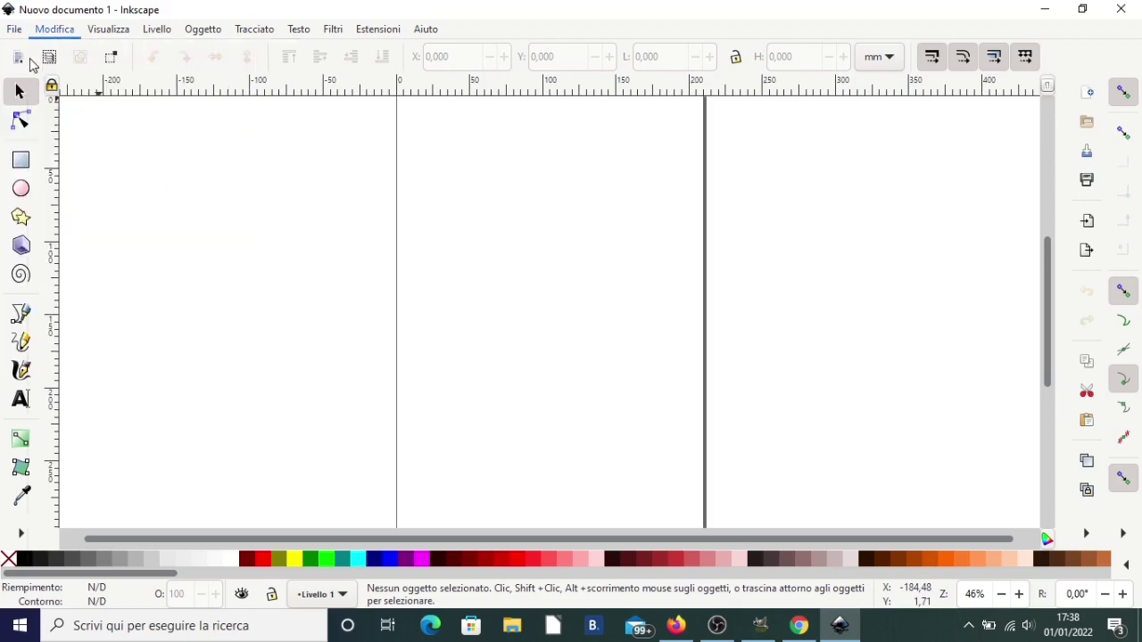
click(14, 29)
click(40, 88)
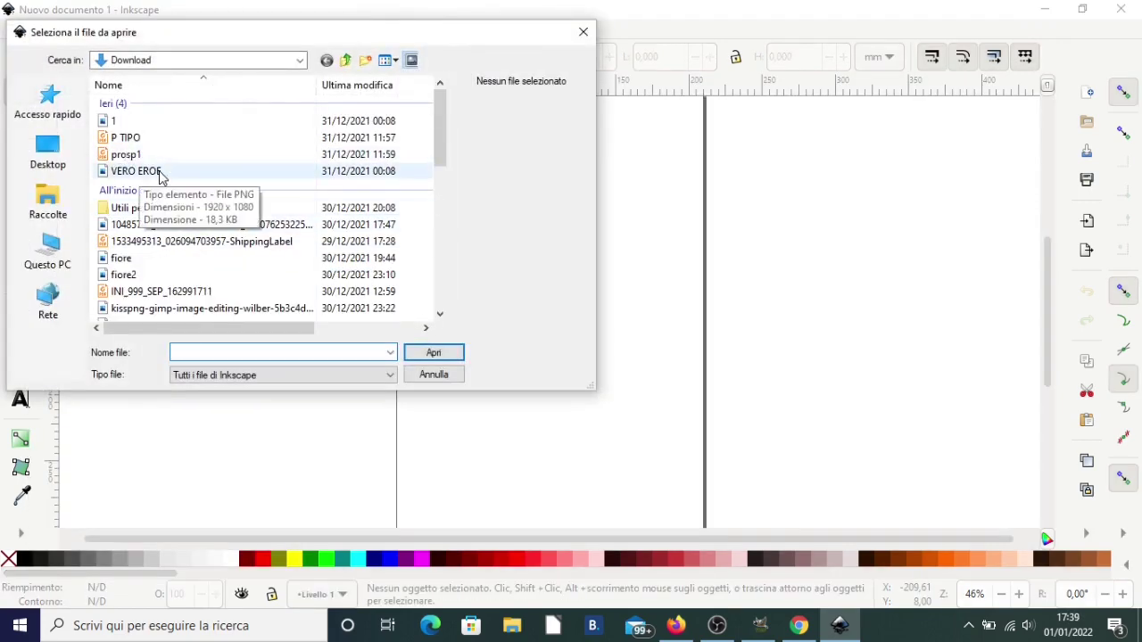
click(157, 172)
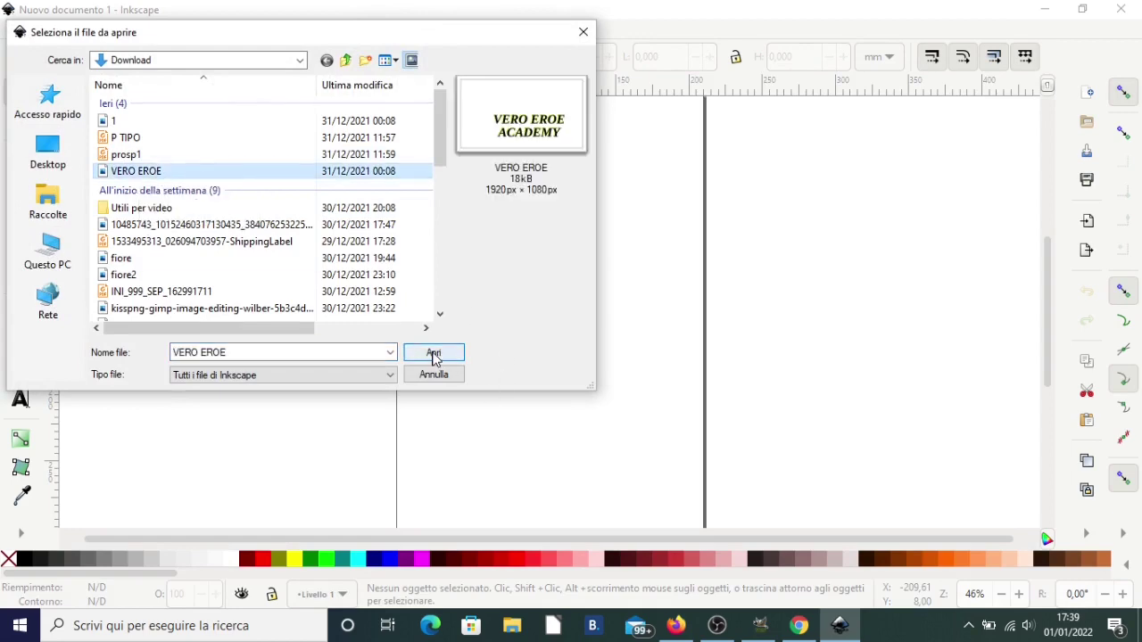
click(433, 354)
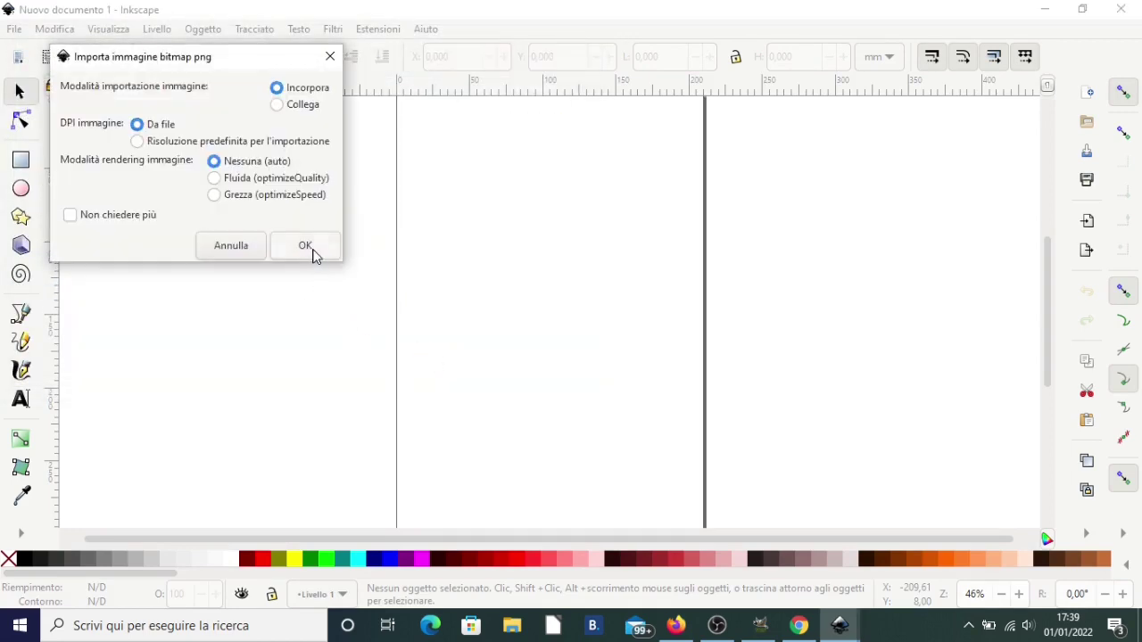
click(318, 253)
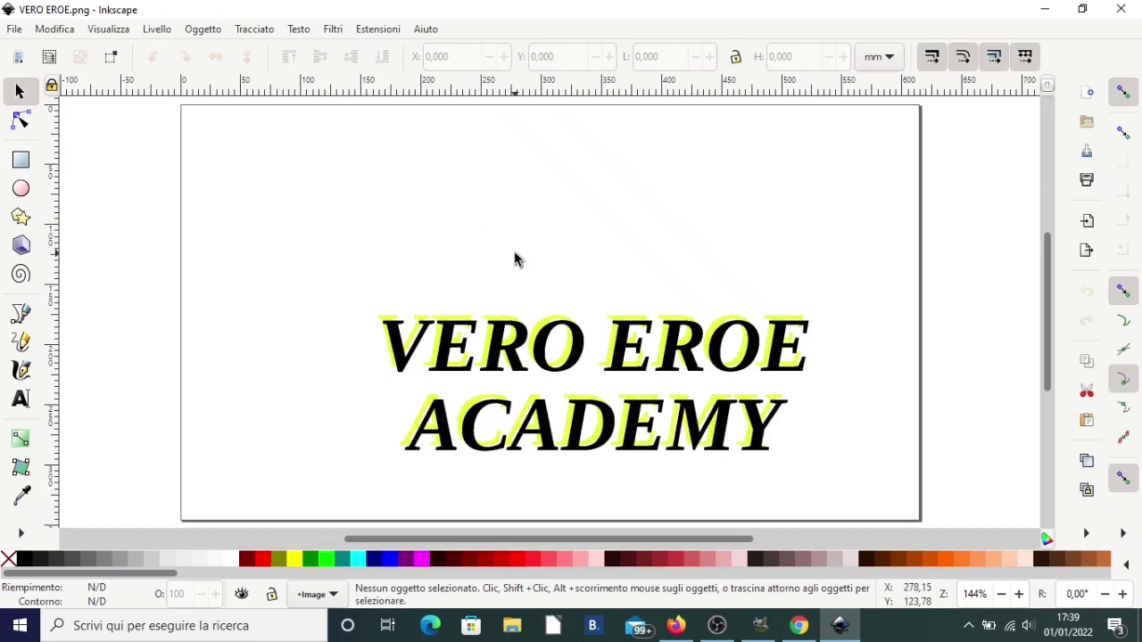
- Zoom in to inspect the logo, then select the image
scroll(524, 413, up, 4)
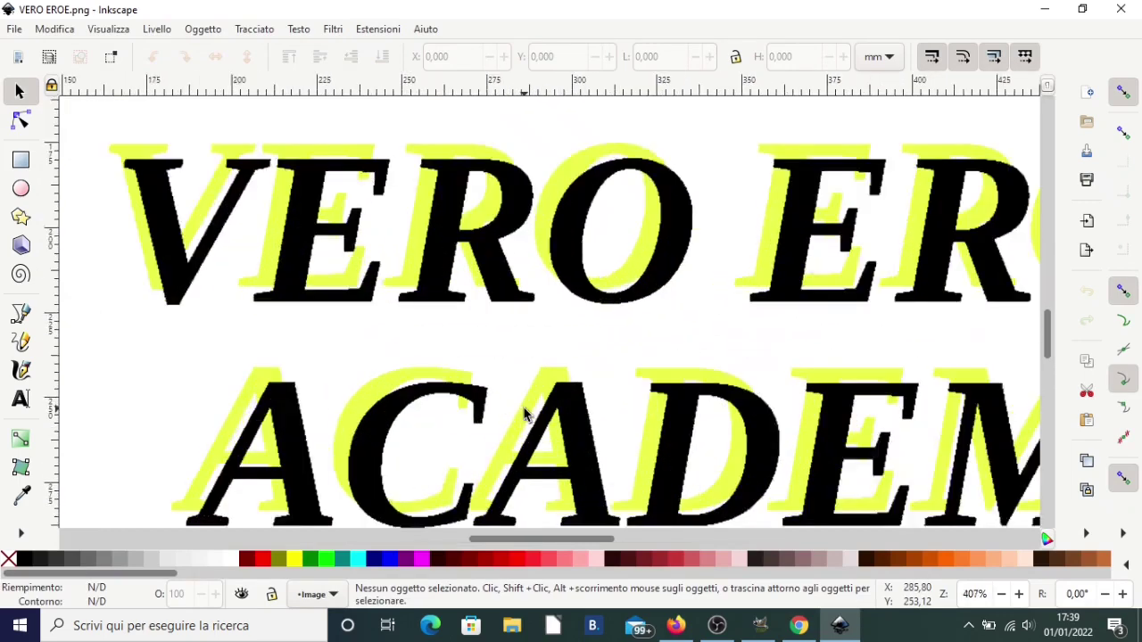
scroll(525, 413, up, 1)
scroll(524, 413, up, 1)
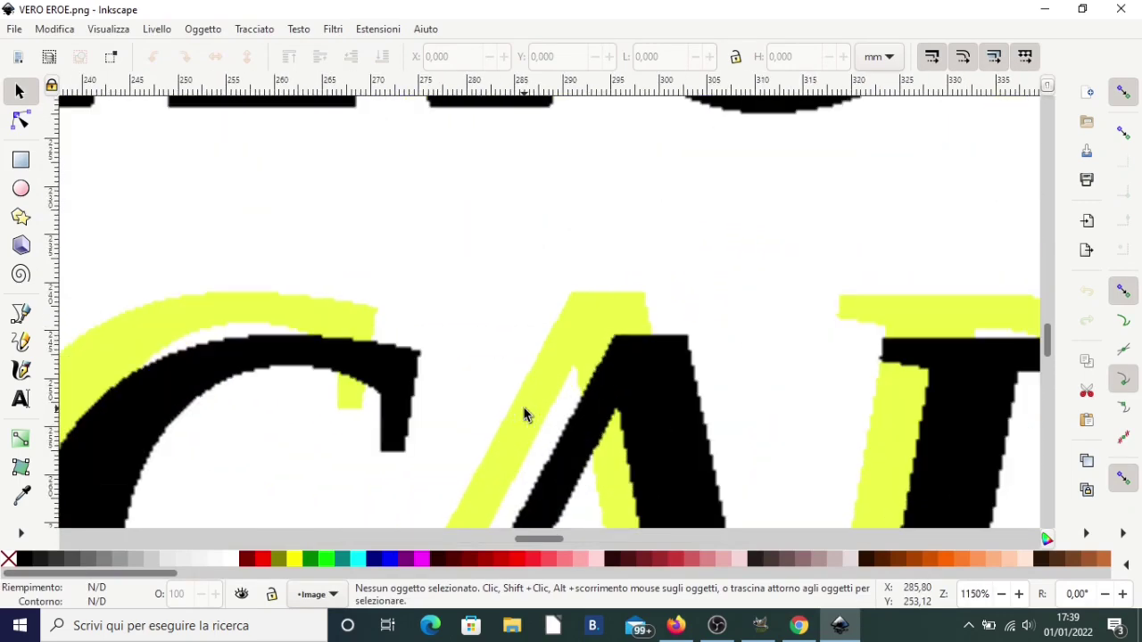
scroll(594, 336, down, 3)
scroll(595, 338, down, 2)
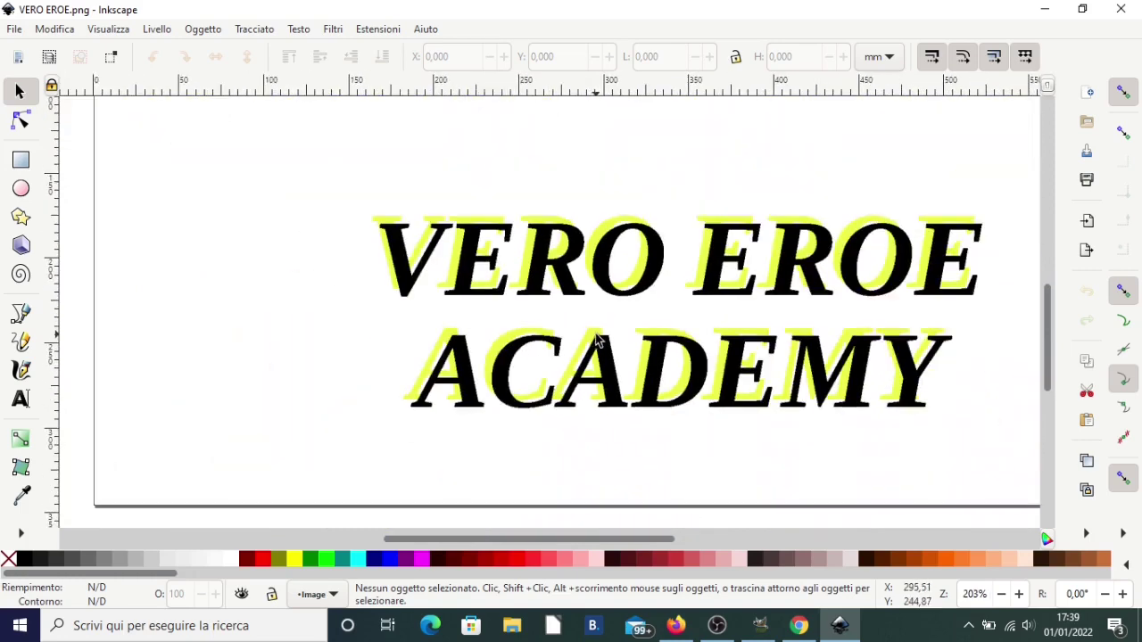
scroll(598, 341, down, 1)
scroll(598, 341, down, 2)
scroll(609, 541, right, 3)
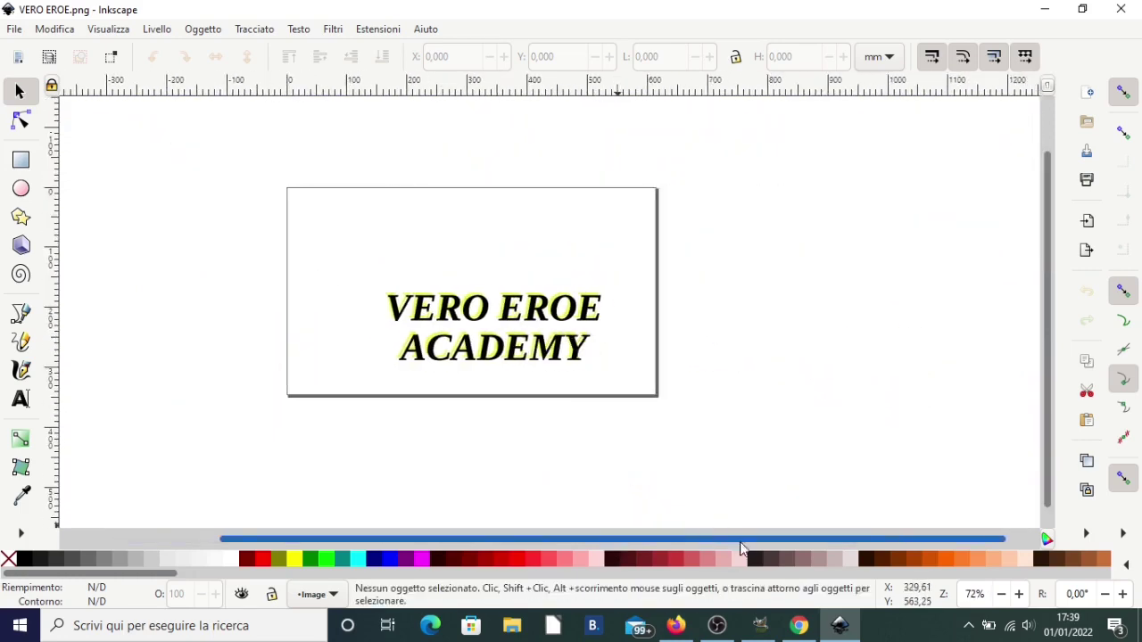
click(440, 312)
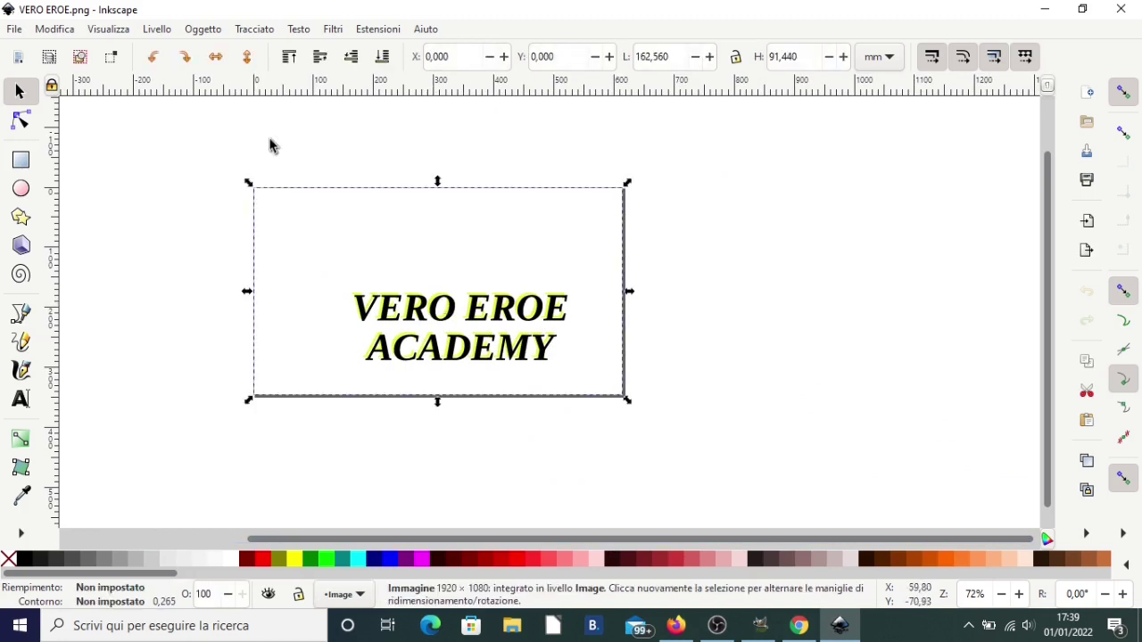
click(255, 30)
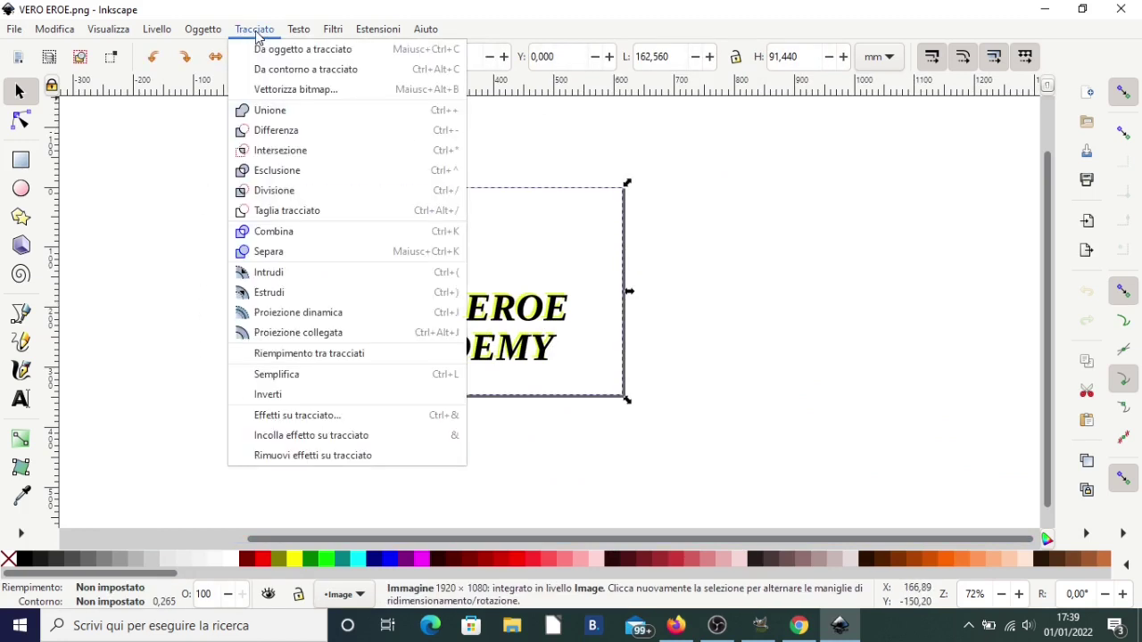
- Open Vettorizza bitmap set to Scansioni multiple by brightness steps with 8 scans
click(297, 89)
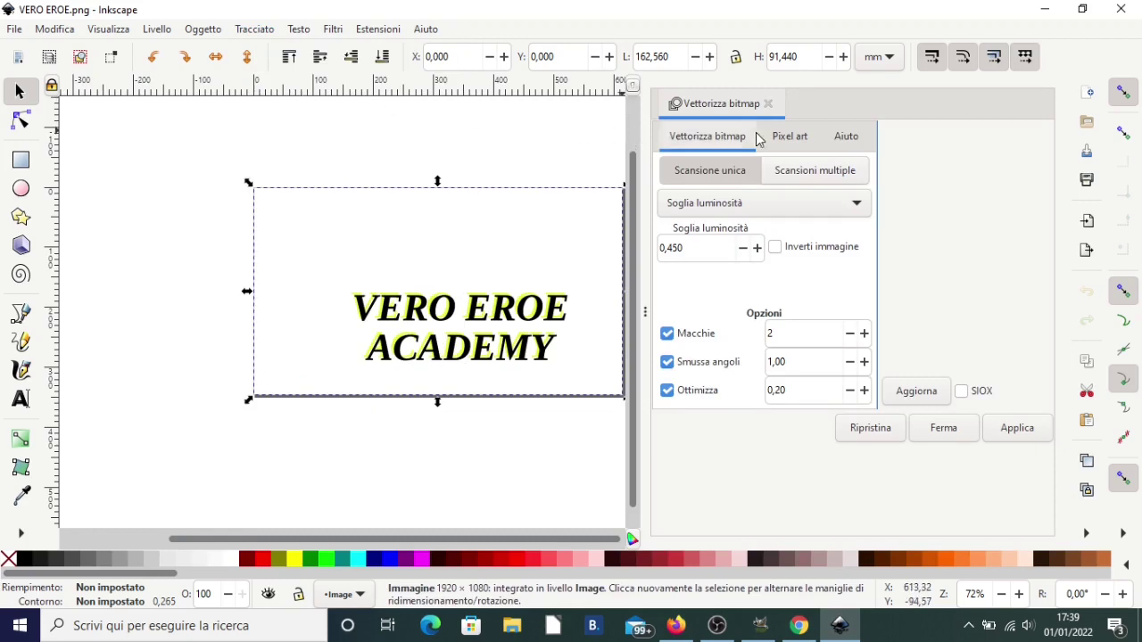
click(828, 179)
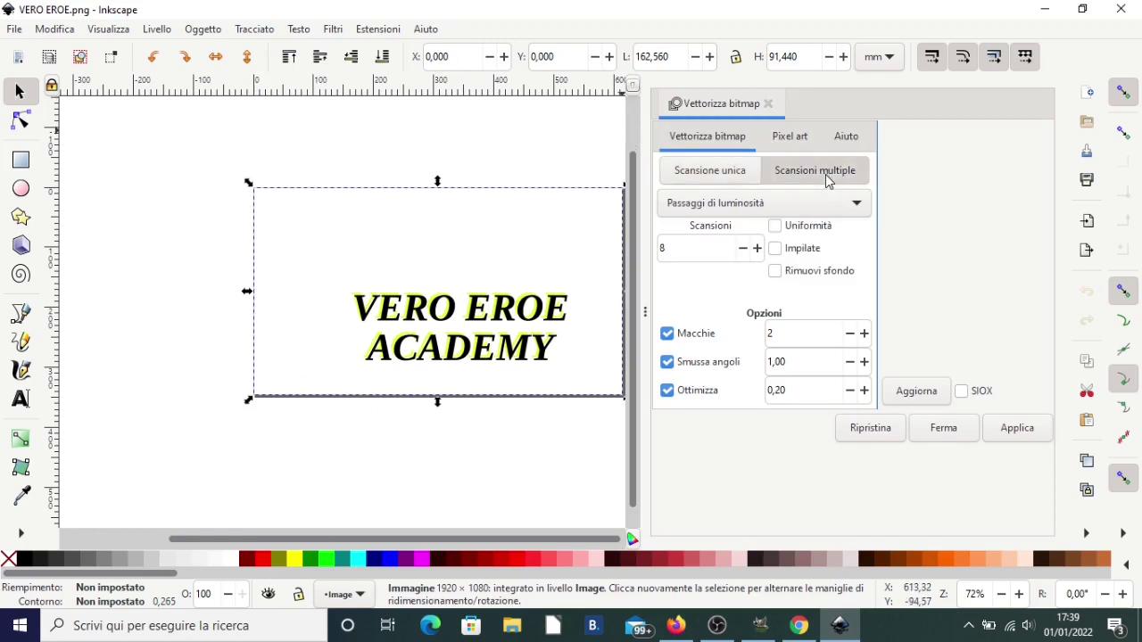
click(847, 138)
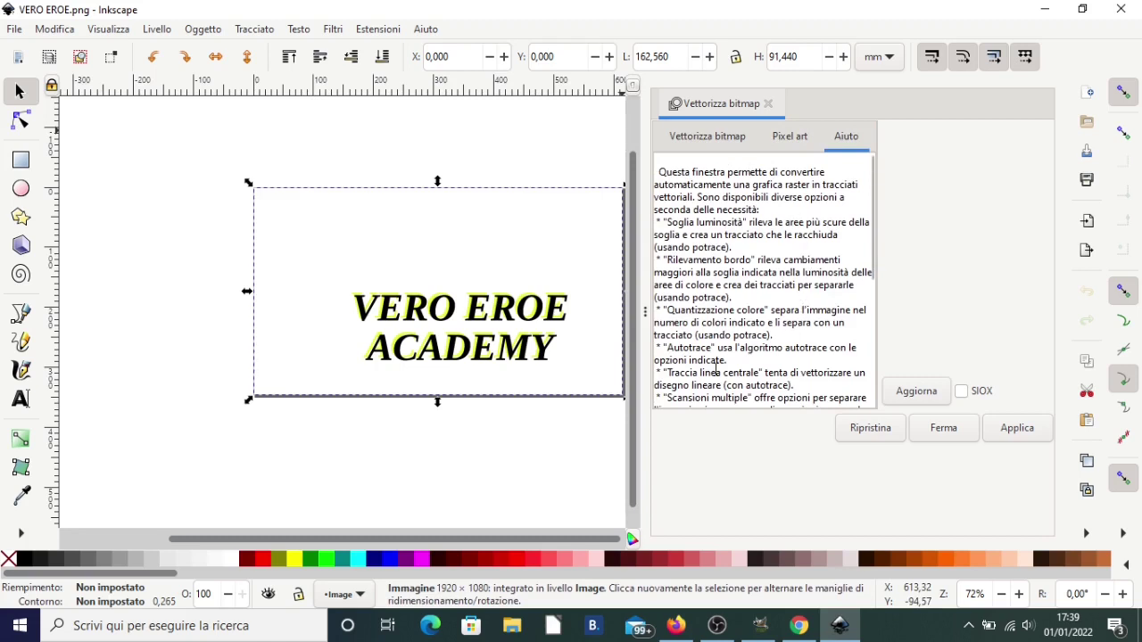
click(714, 136)
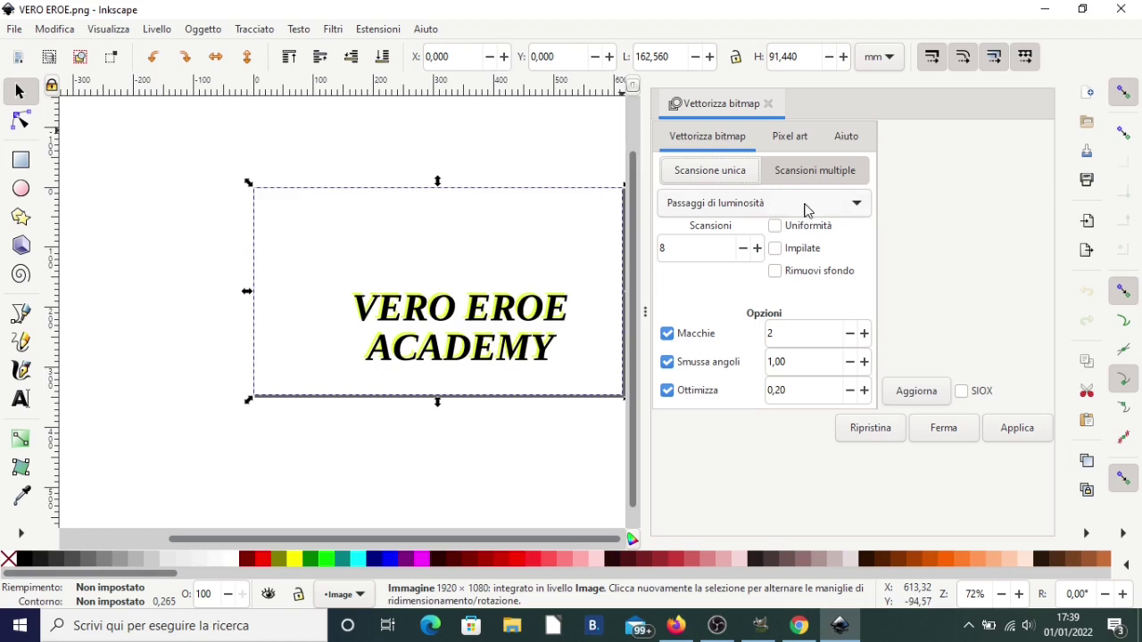
- Keep brightness steps as the multi-scan mode and preview the traced logo
click(804, 206)
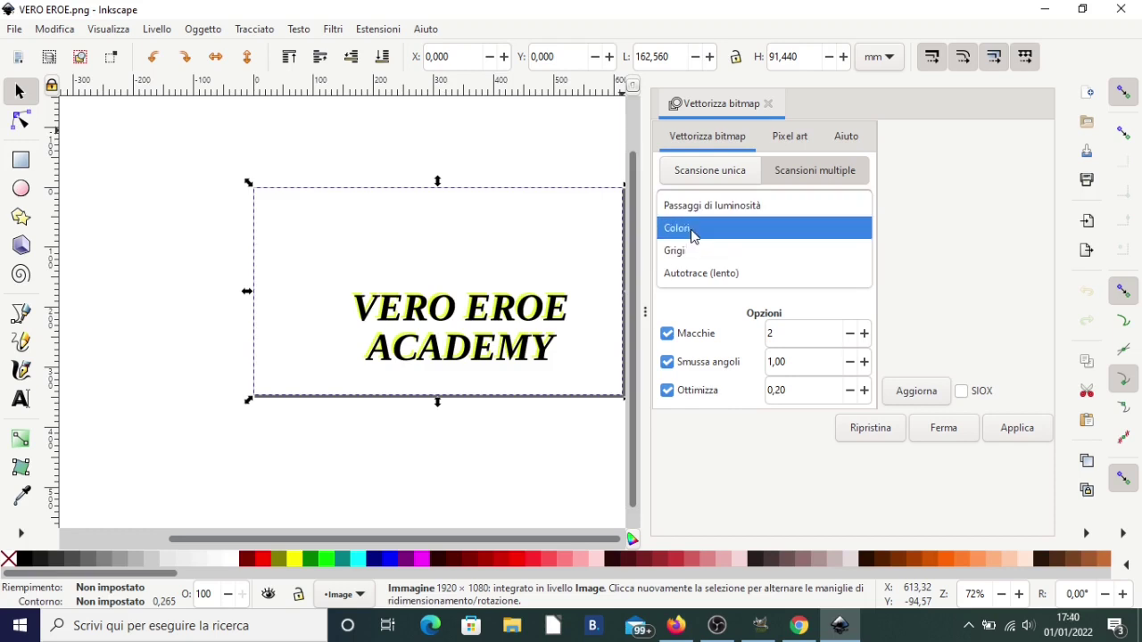
click(701, 425)
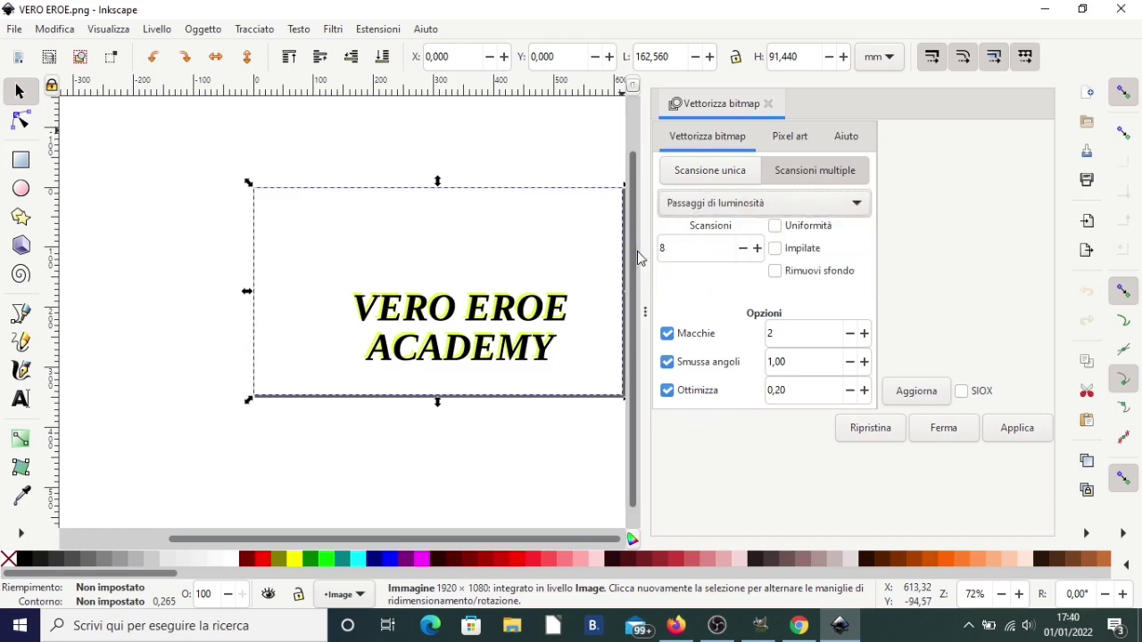
click(772, 212)
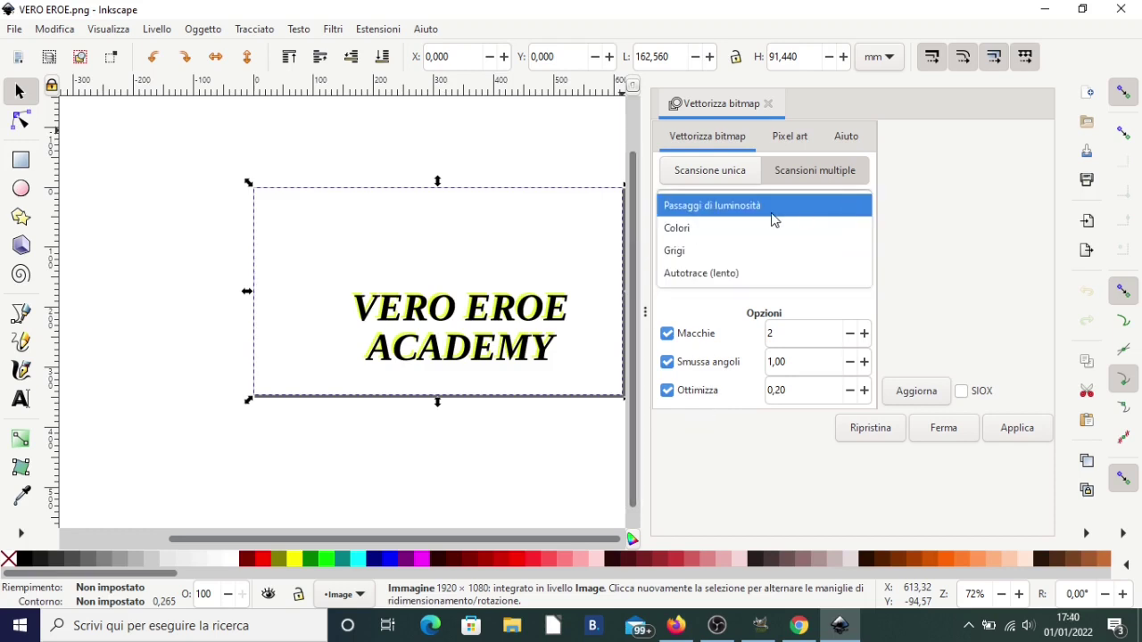
click(772, 214)
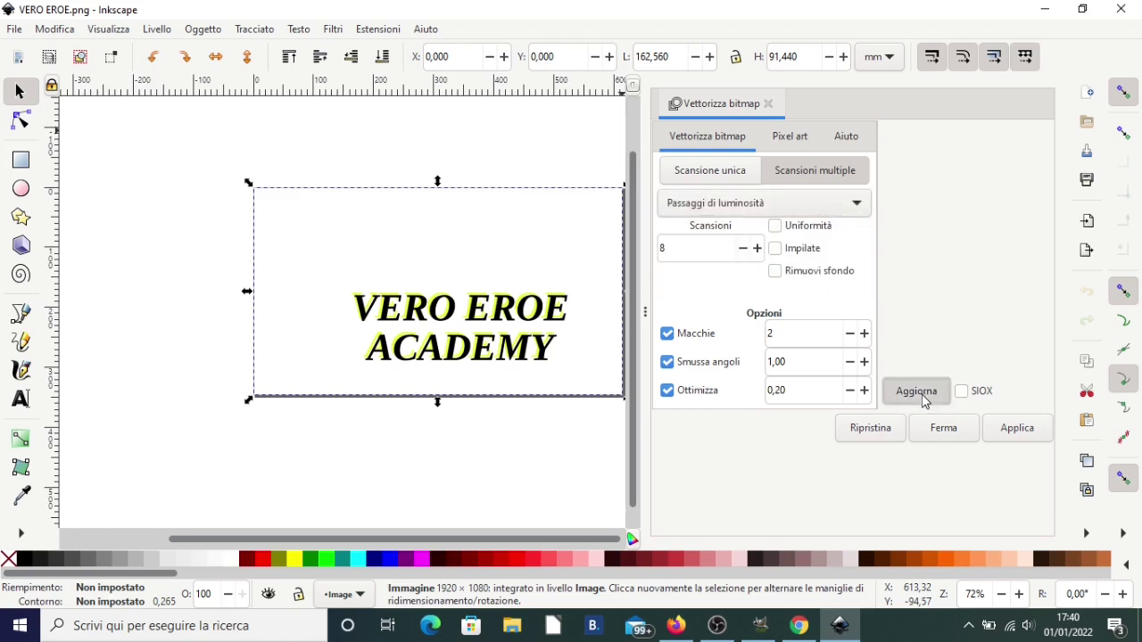
click(922, 398)
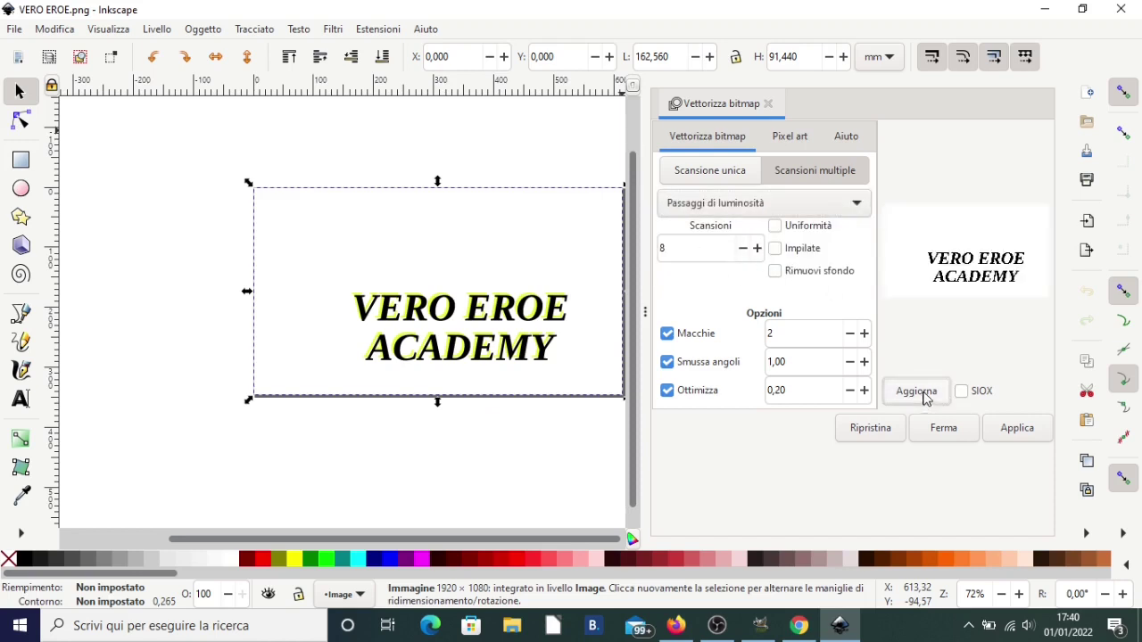
- Try Grigi, then switch to Colori mode, refresh the preview and apply the 8-scan trace
click(856, 205)
click(710, 251)
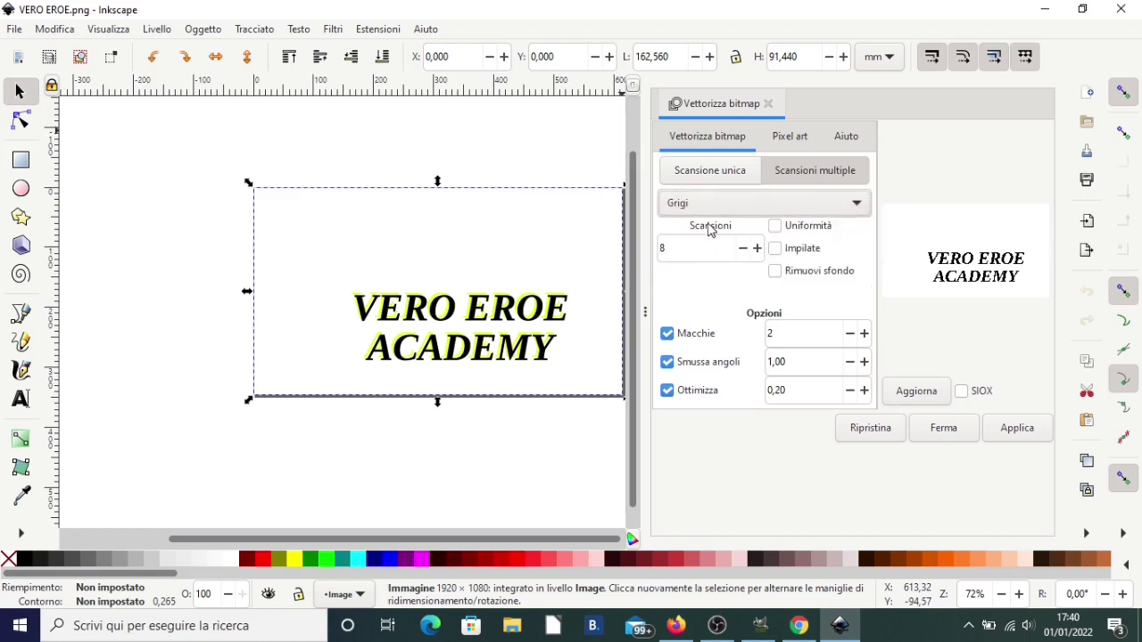
click(928, 391)
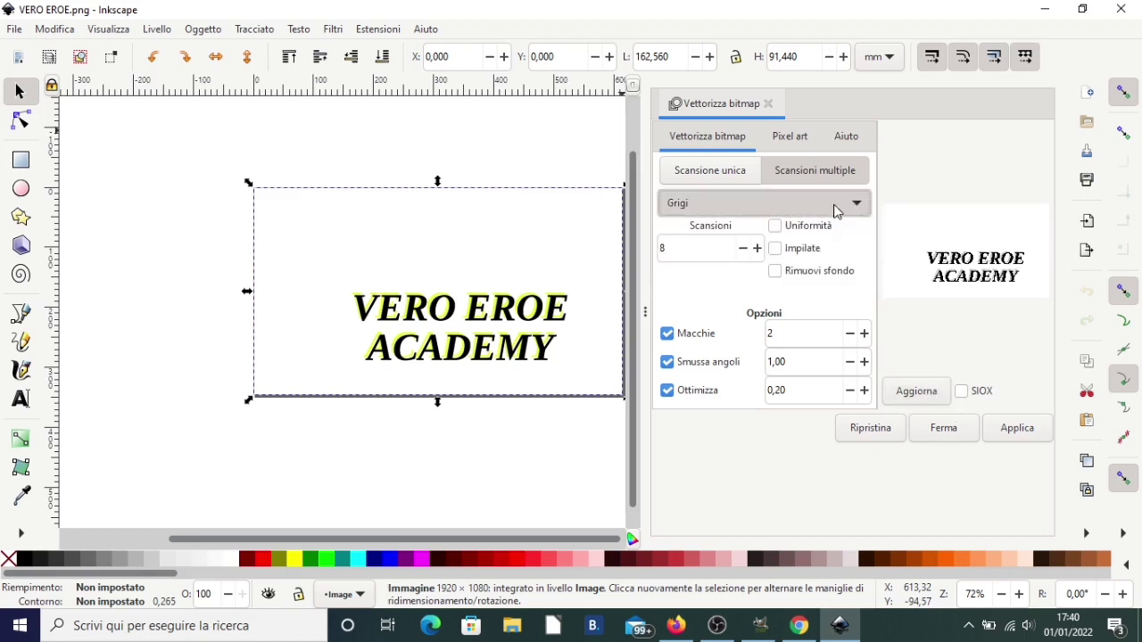
click(727, 212)
click(701, 188)
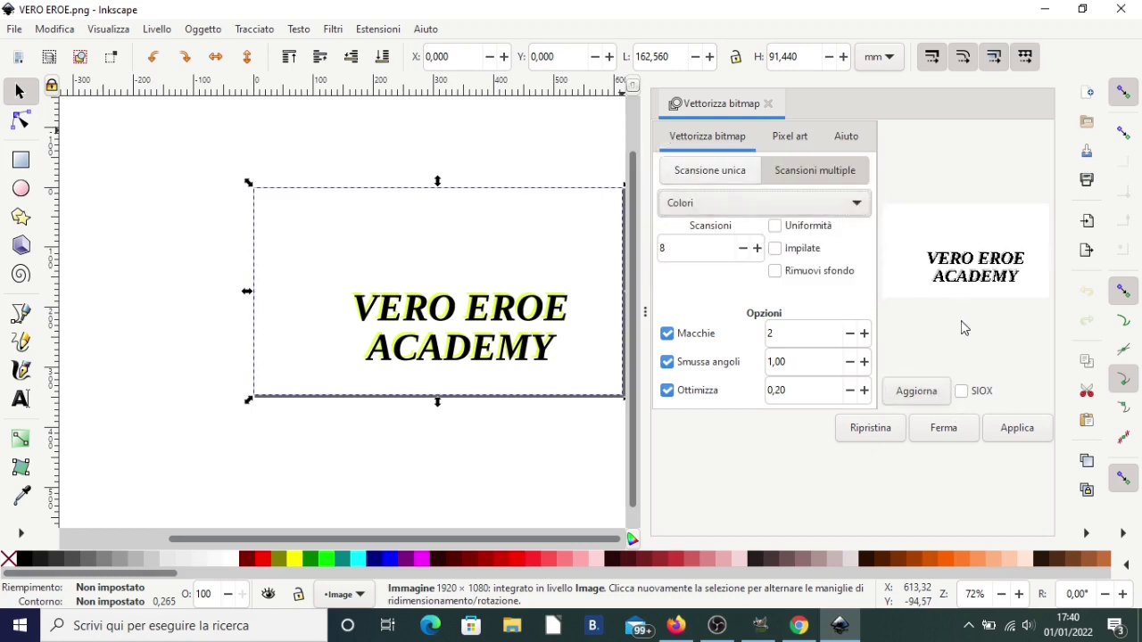
click(941, 390)
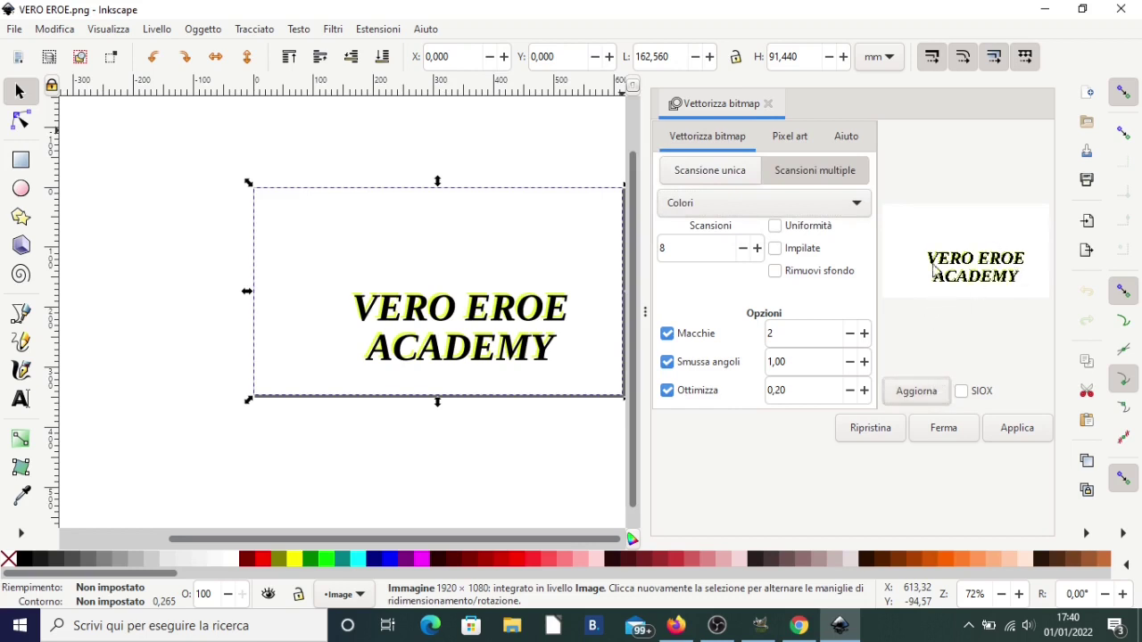
click(1016, 432)
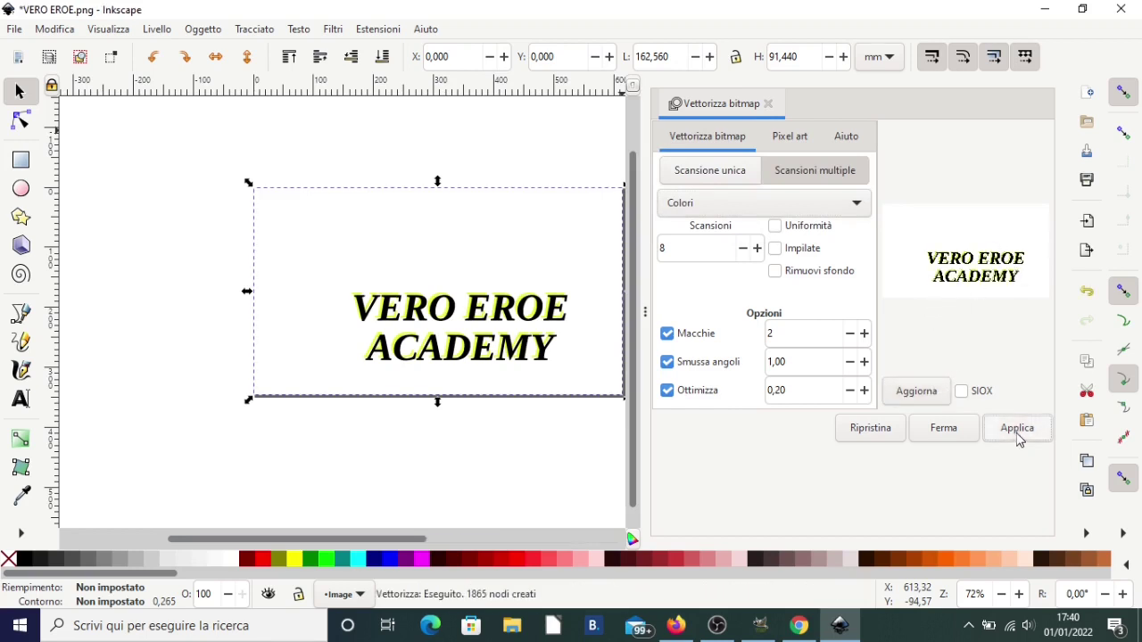
- Select the traced 3-object logo group and close the Vettorizza bitmap panel
click(505, 368)
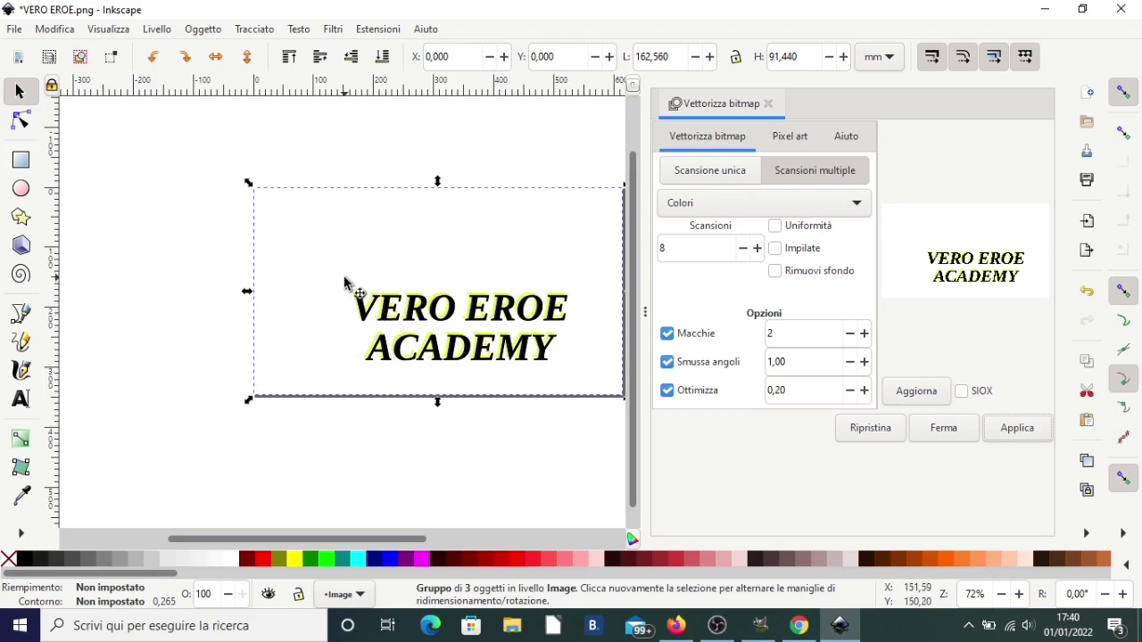
click(767, 103)
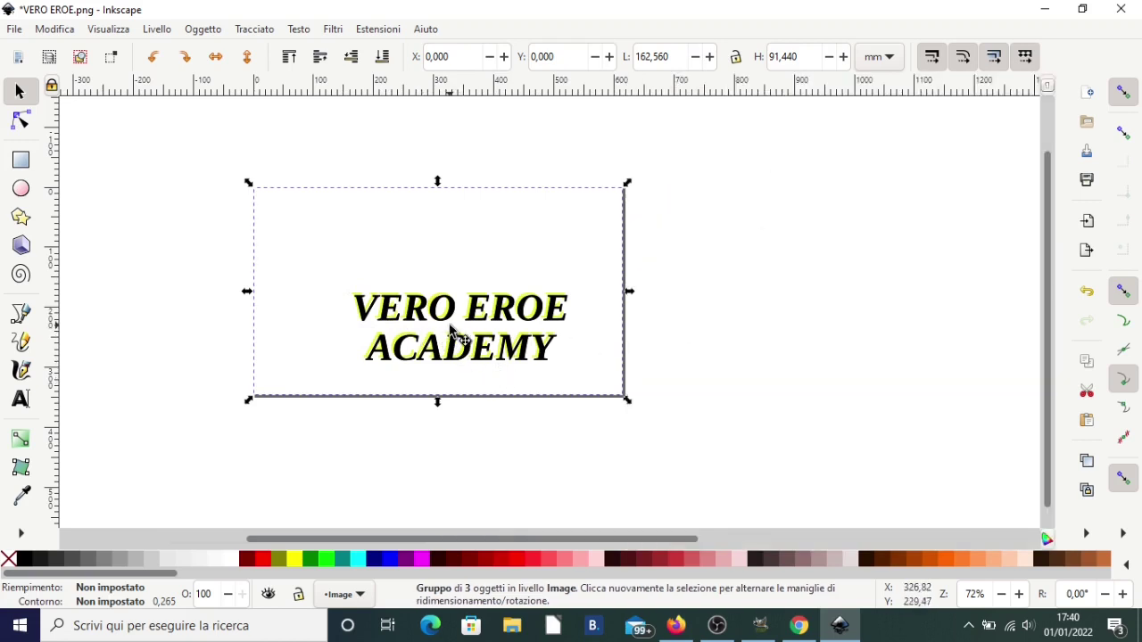
- Move the traced group right until it sits beside the original bitmap at X 141.300
drag(452, 332, 777, 332)
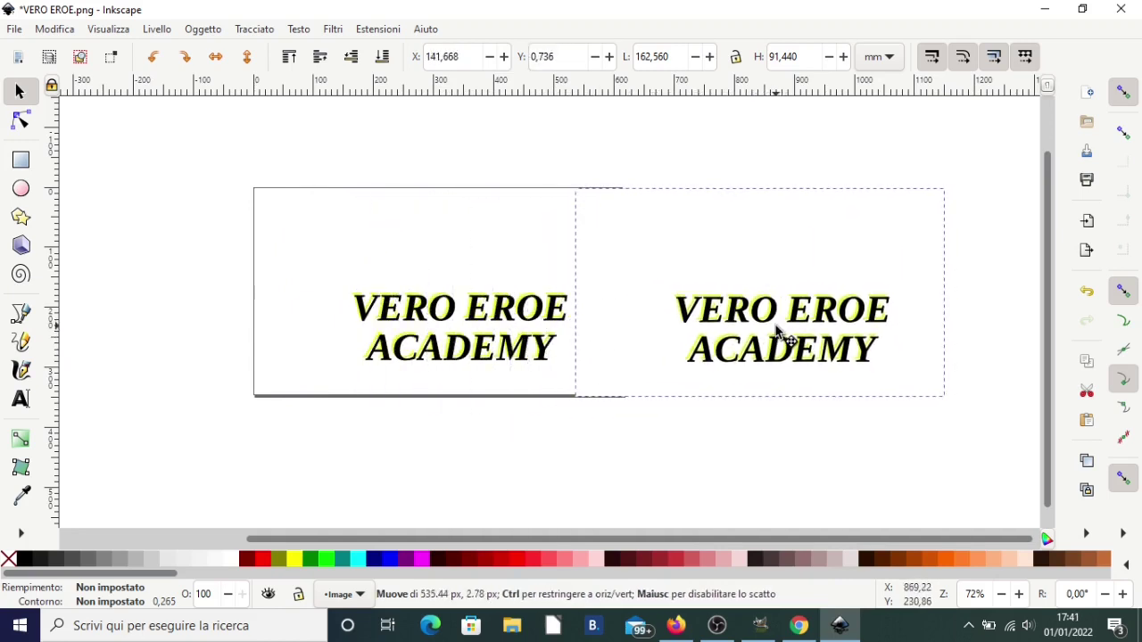
drag(778, 332, 782, 331)
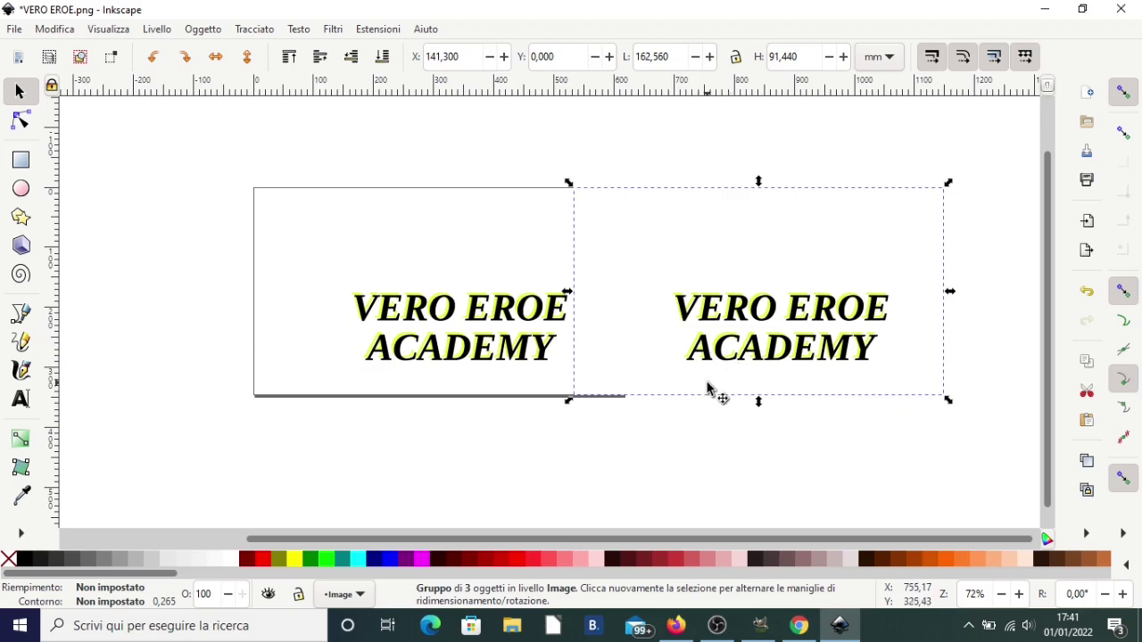
scroll(631, 378, up, 1)
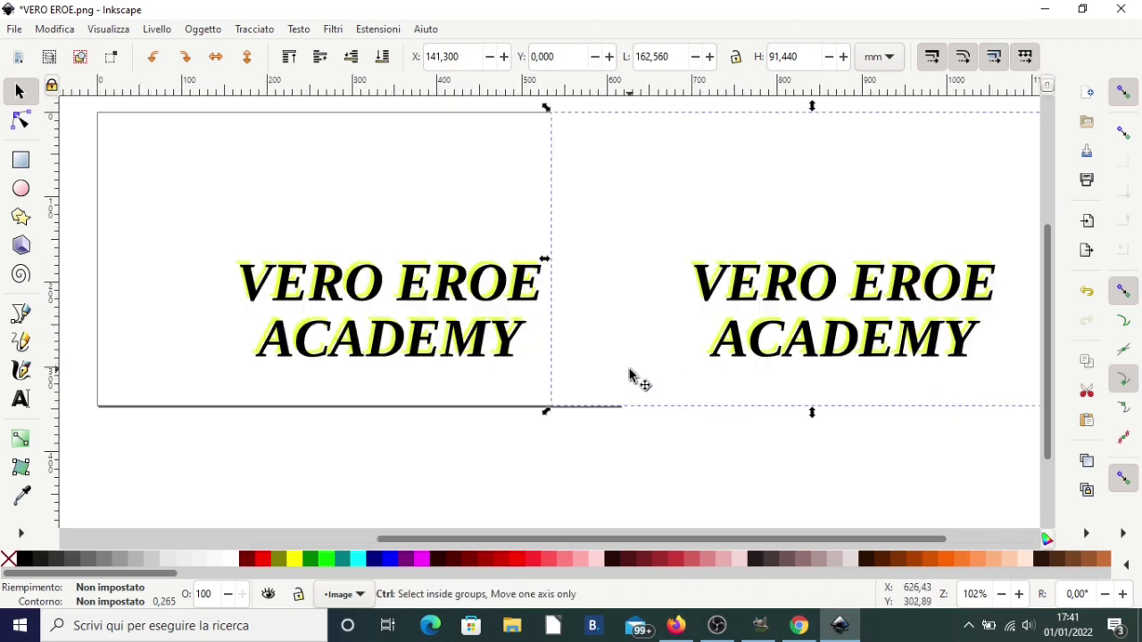
scroll(626, 375, up, 1)
scroll(624, 373, up, 2)
scroll(342, 183, up, 1)
scroll(339, 183, up, 1)
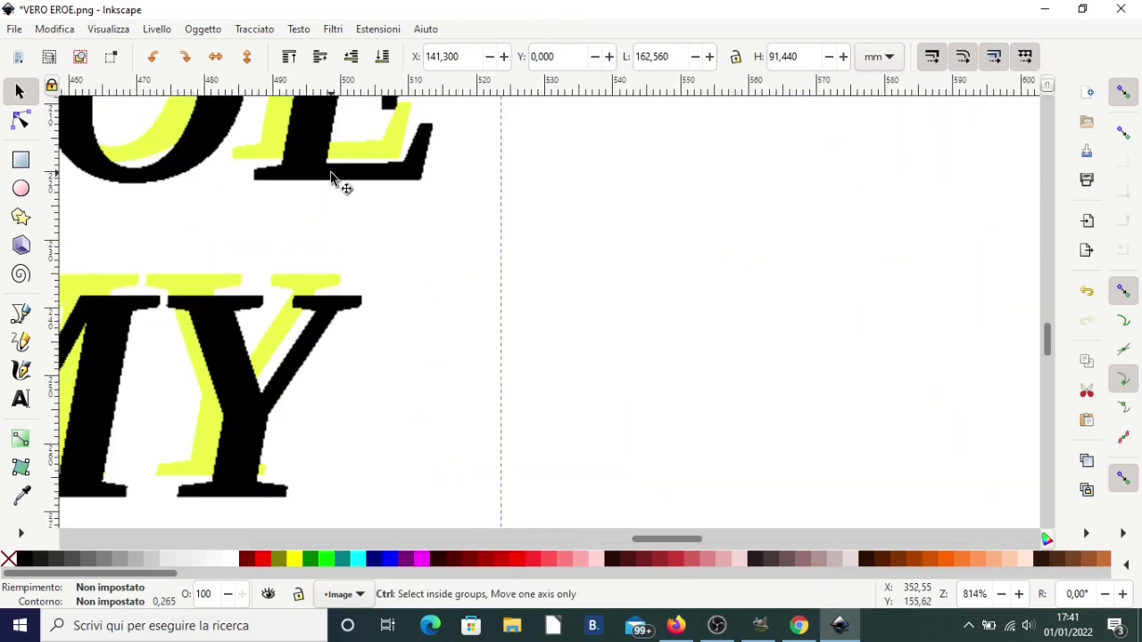
scroll(334, 180, up, 2)
- Zoom in on the traced letters to check their edges are cleanly smooth
scroll(457, 174, down, 2)
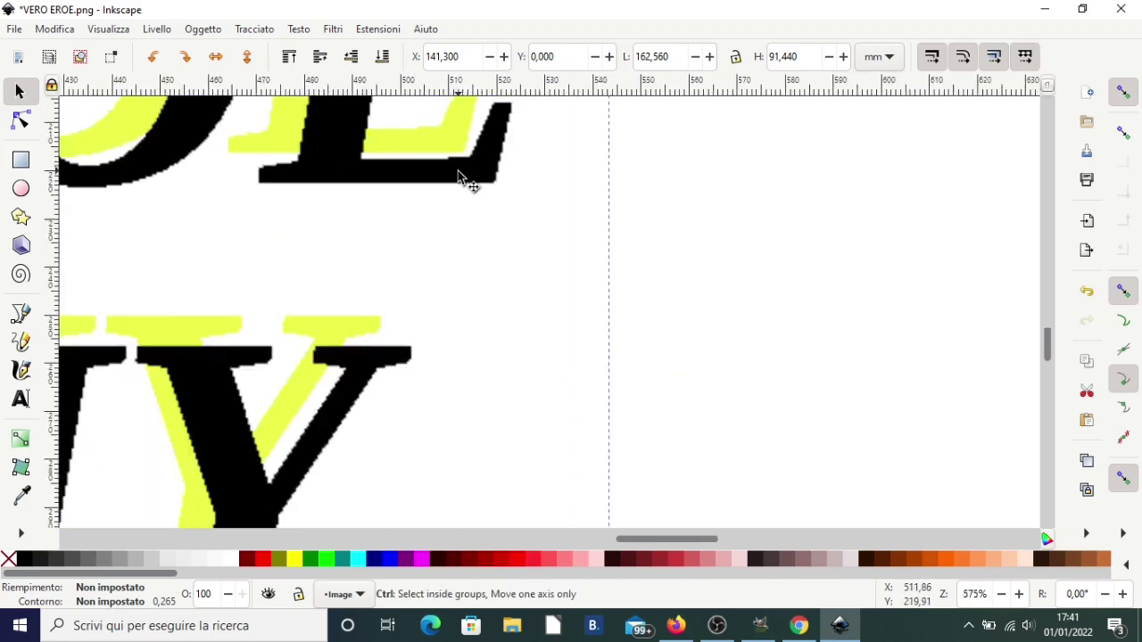
scroll(499, 210, down, 4)
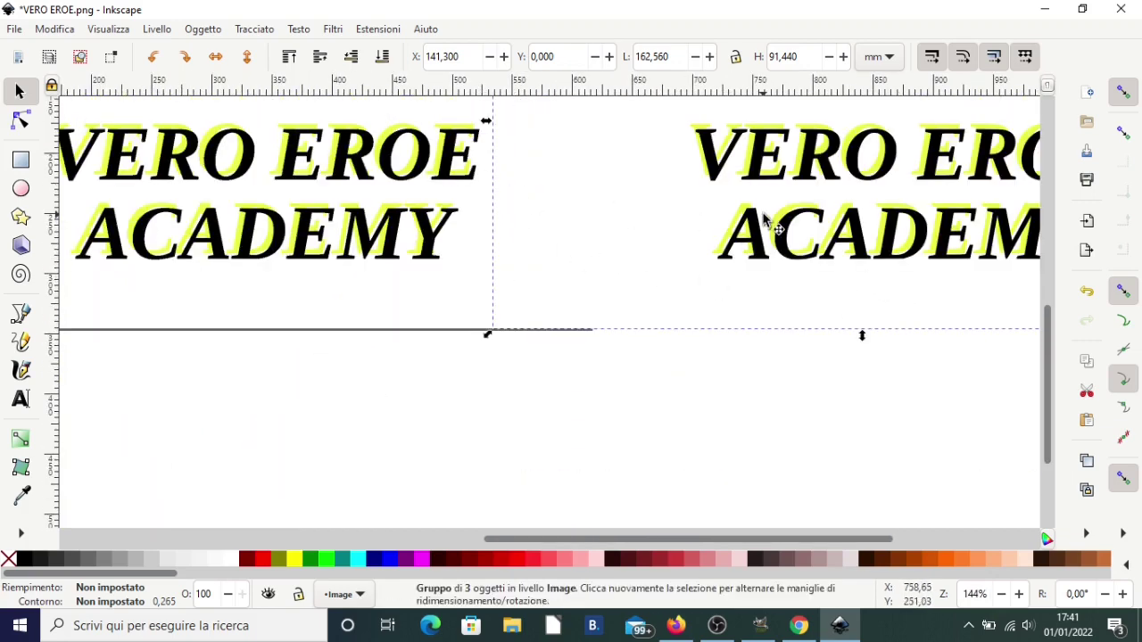
scroll(765, 222, up, 2)
scroll(765, 221, up, 2)
scroll(765, 221, up, 1)
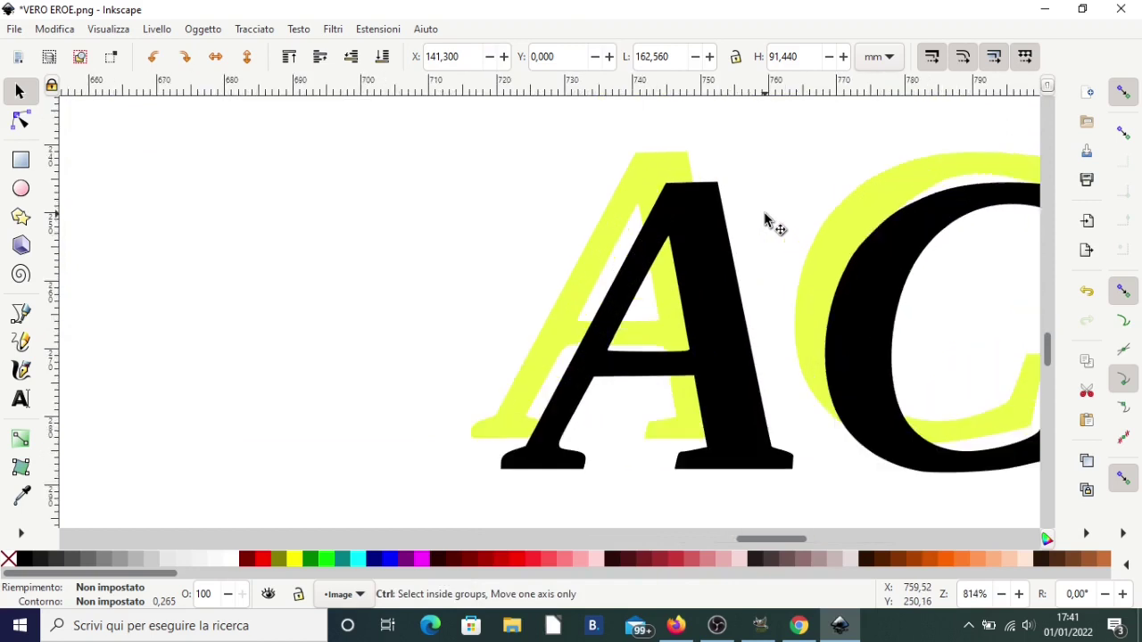
scroll(765, 222, up, 1)
scroll(766, 221, up, 2)
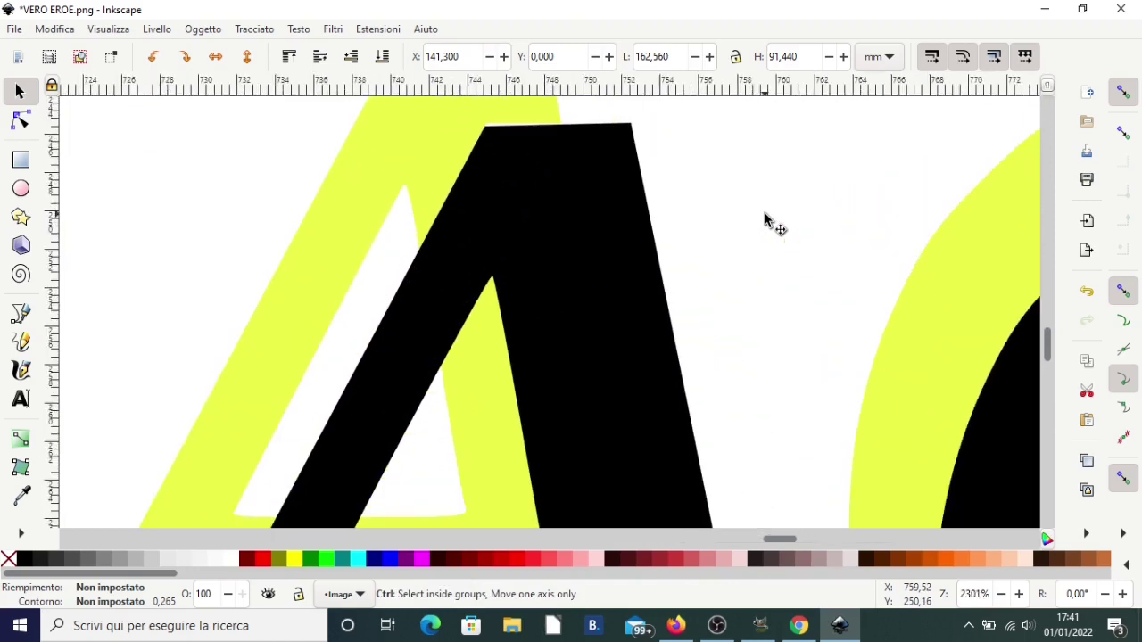
scroll(644, 233, up, 2)
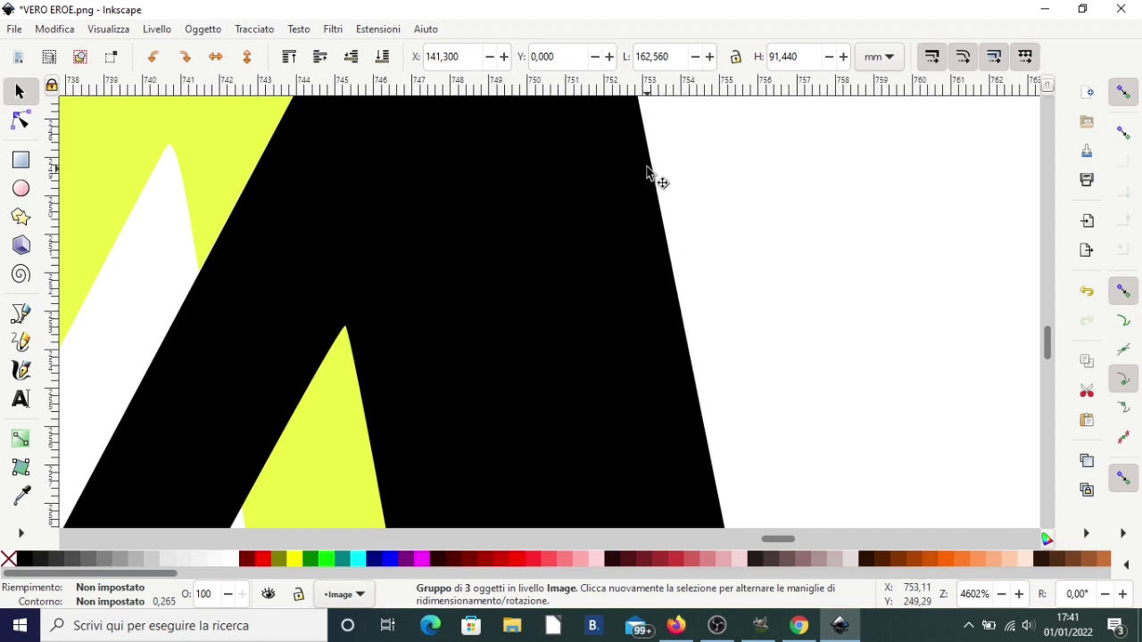
key(ctrl)
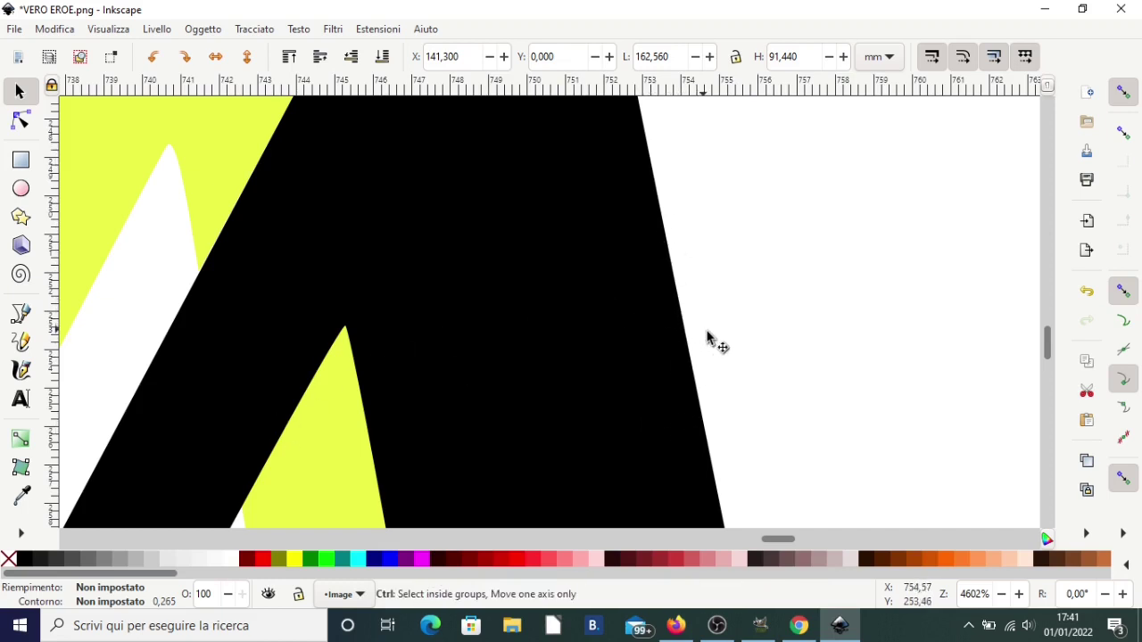
scroll(711, 339, down, 3)
scroll(892, 434, down, 1)
scroll(999, 443, up, 1)
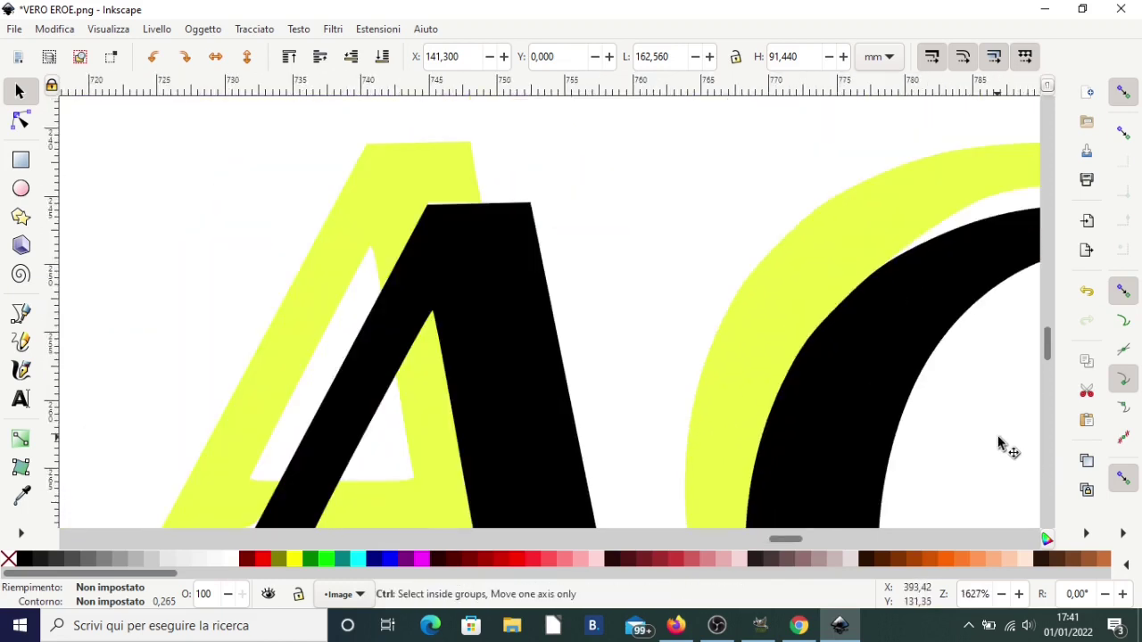
scroll(999, 443, up, 2)
scroll(993, 370, up, 2)
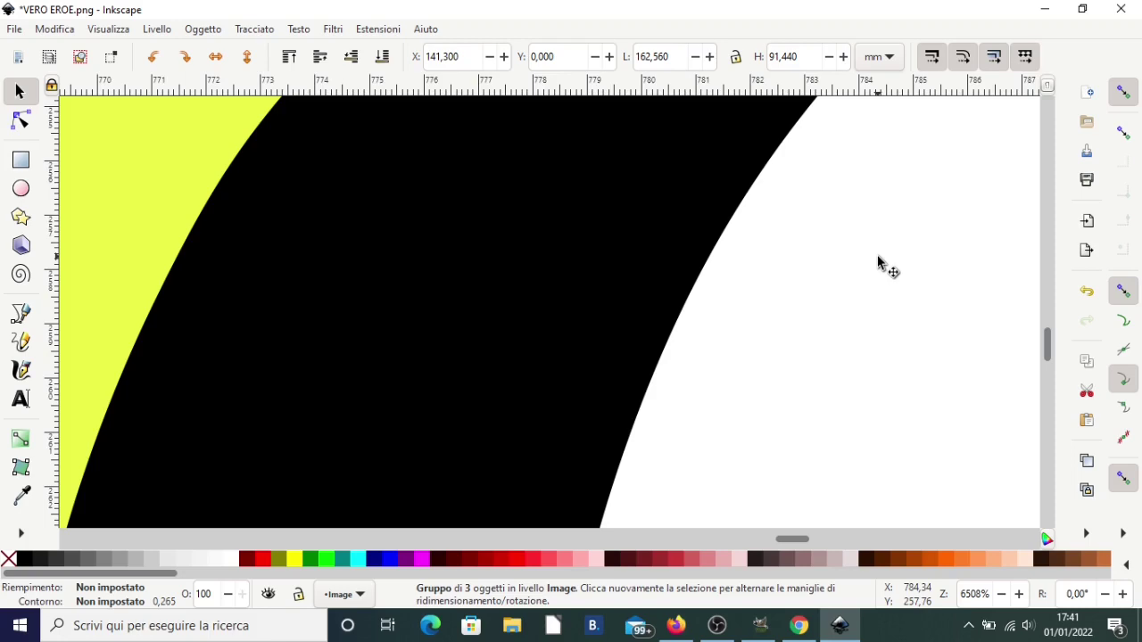
scroll(843, 278, down, 3)
scroll(847, 308, down, 2)
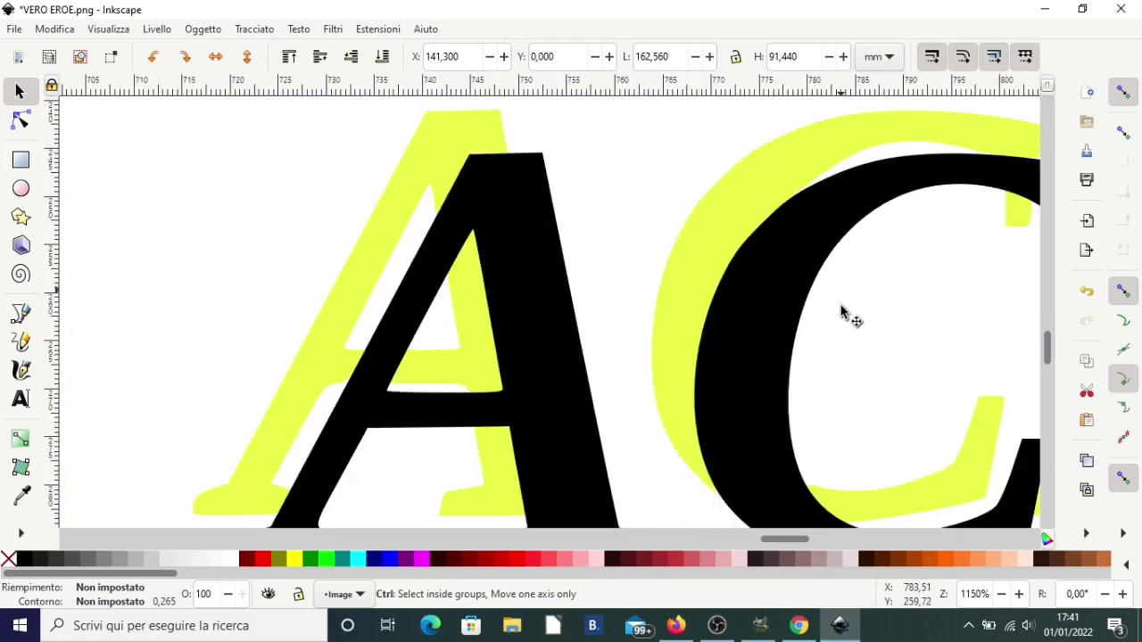
scroll(843, 313, down, 4)
scroll(842, 314, down, 3)
scroll(852, 316, down, 2)
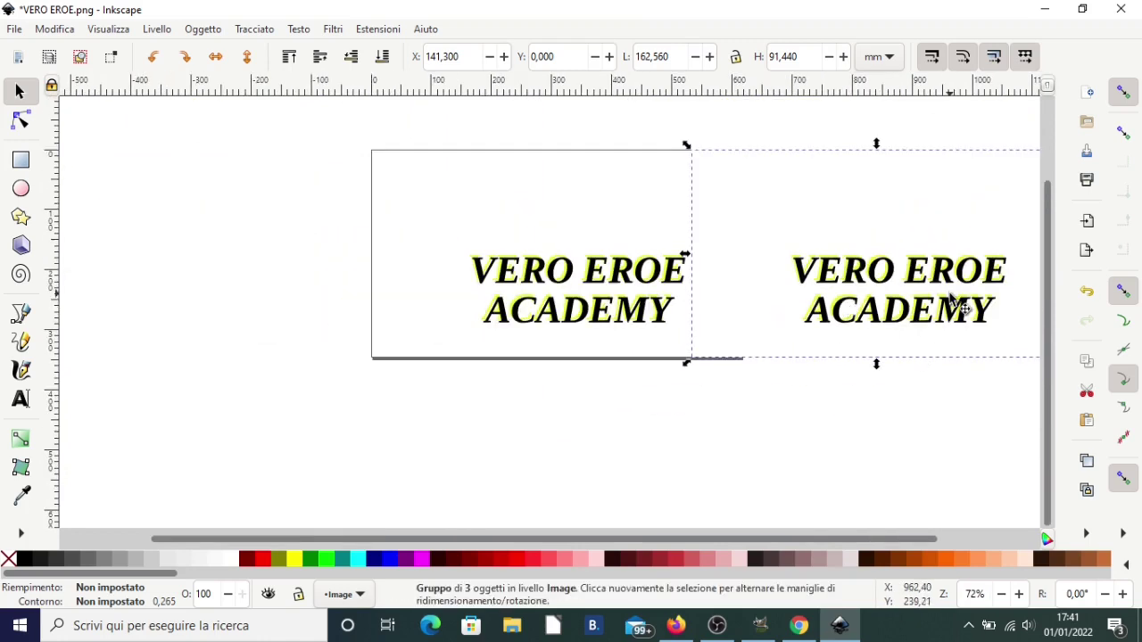
click(14, 28)
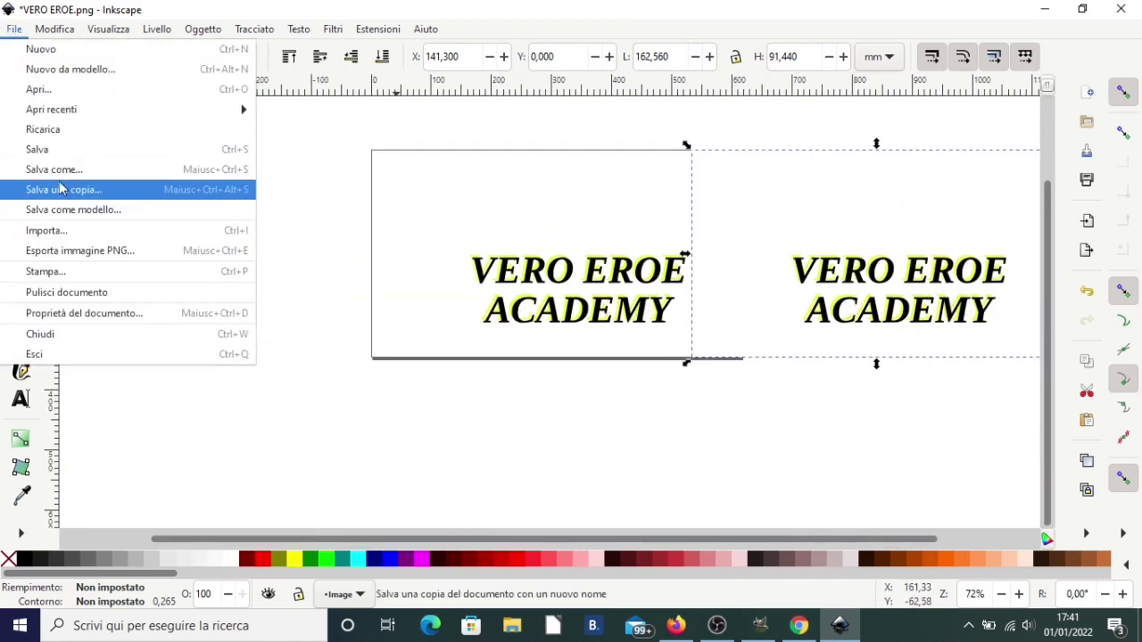
click(40, 168)
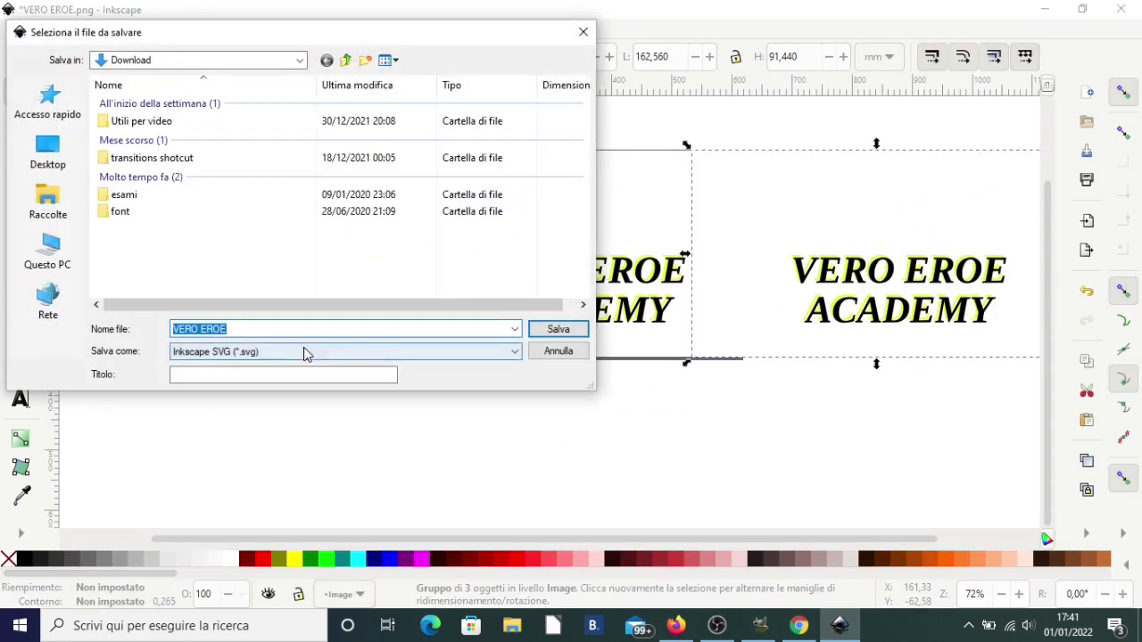
click(301, 352)
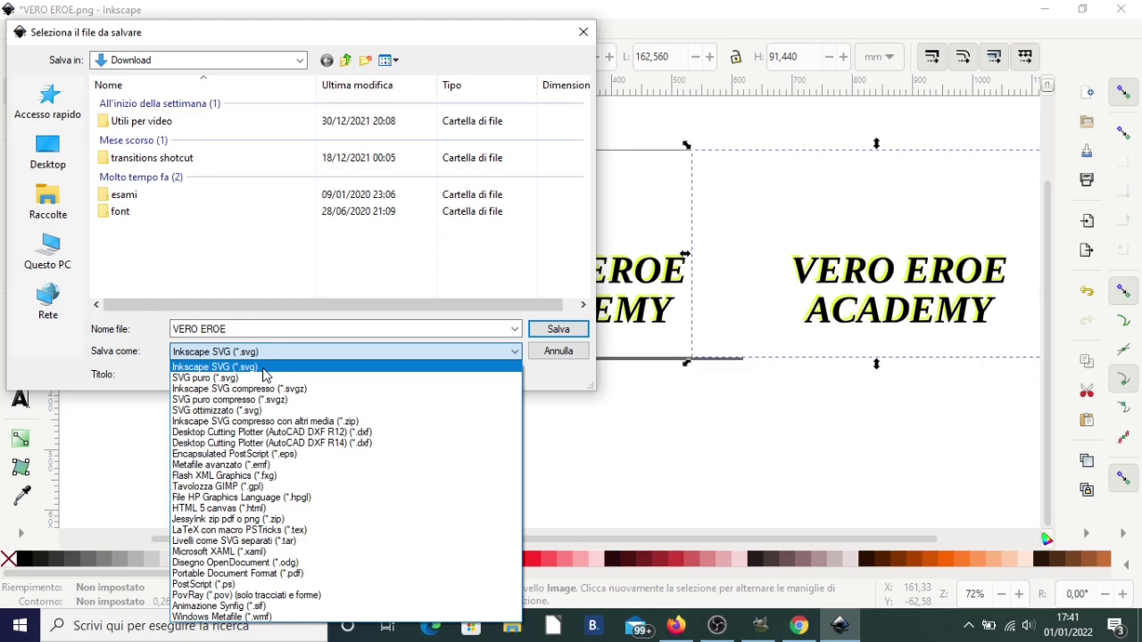
click(263, 371)
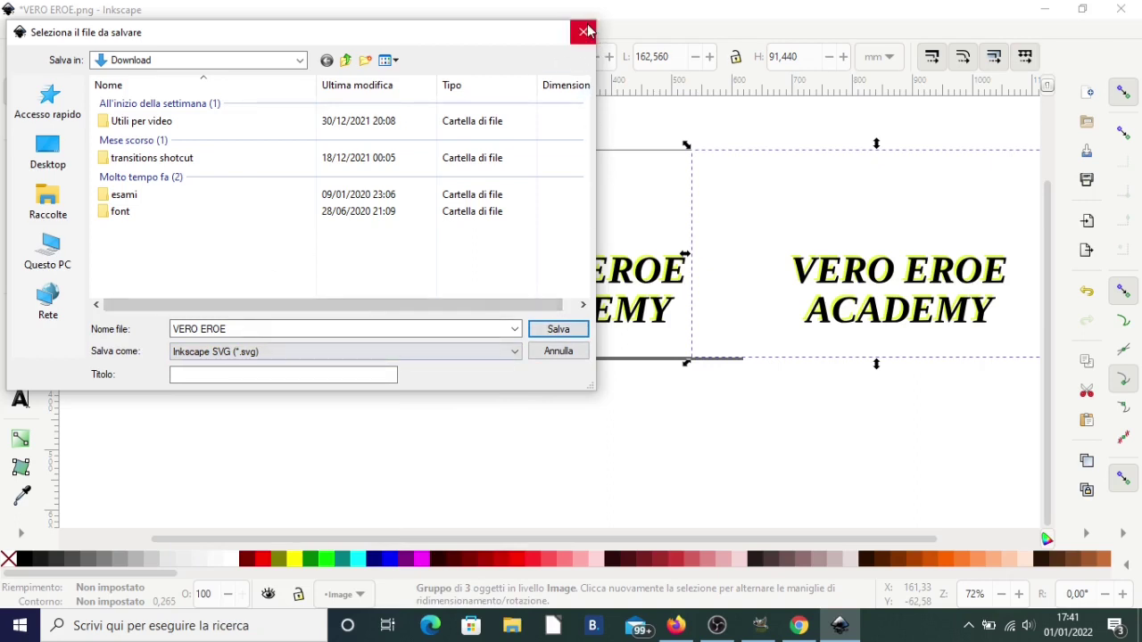
click(584, 32)
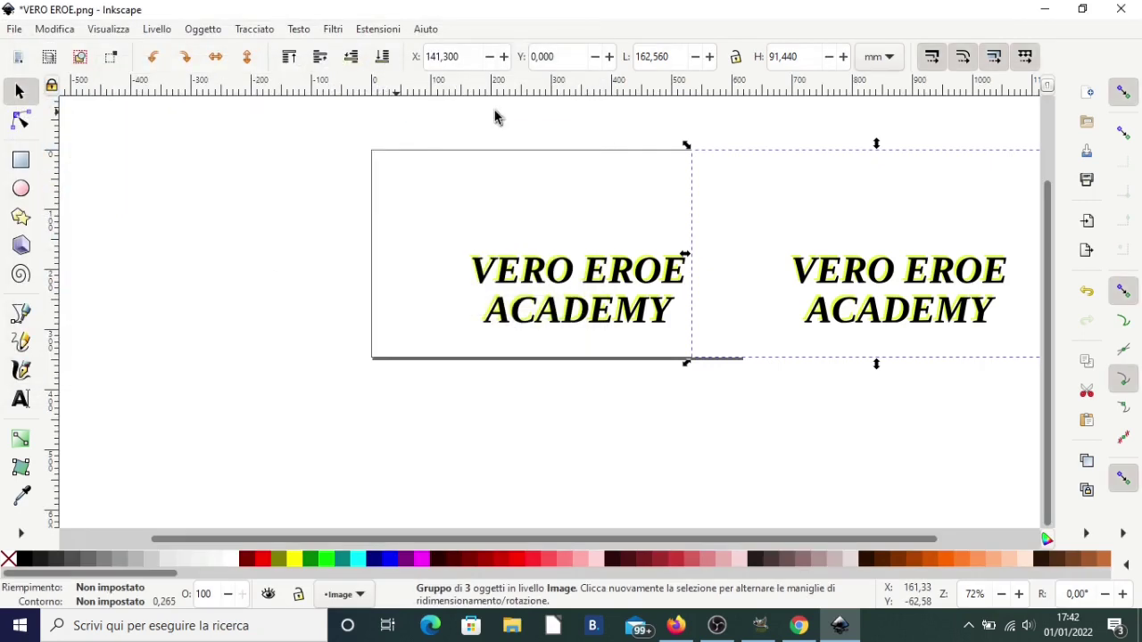